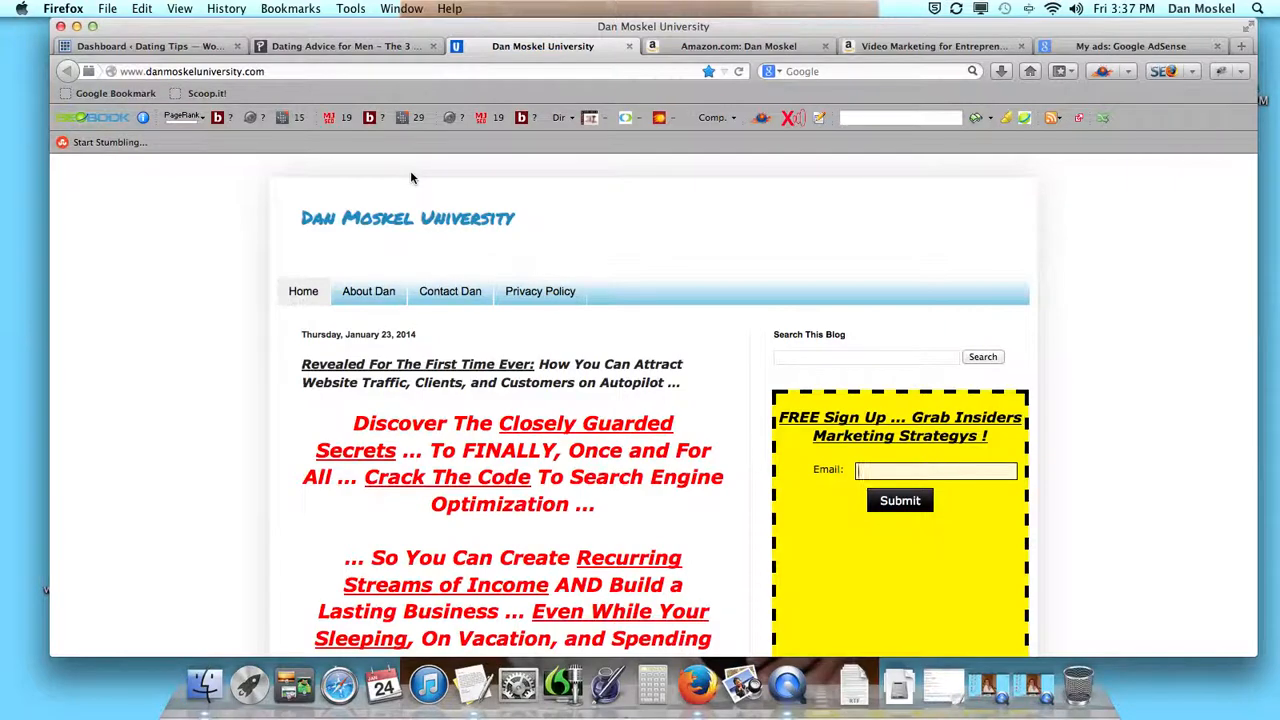
Review the ad placements throughout the "Dating Advice for Men" article, from its heading down to the site footer.
left_click(385, 46)
scroll(661, 312, "down", 10)
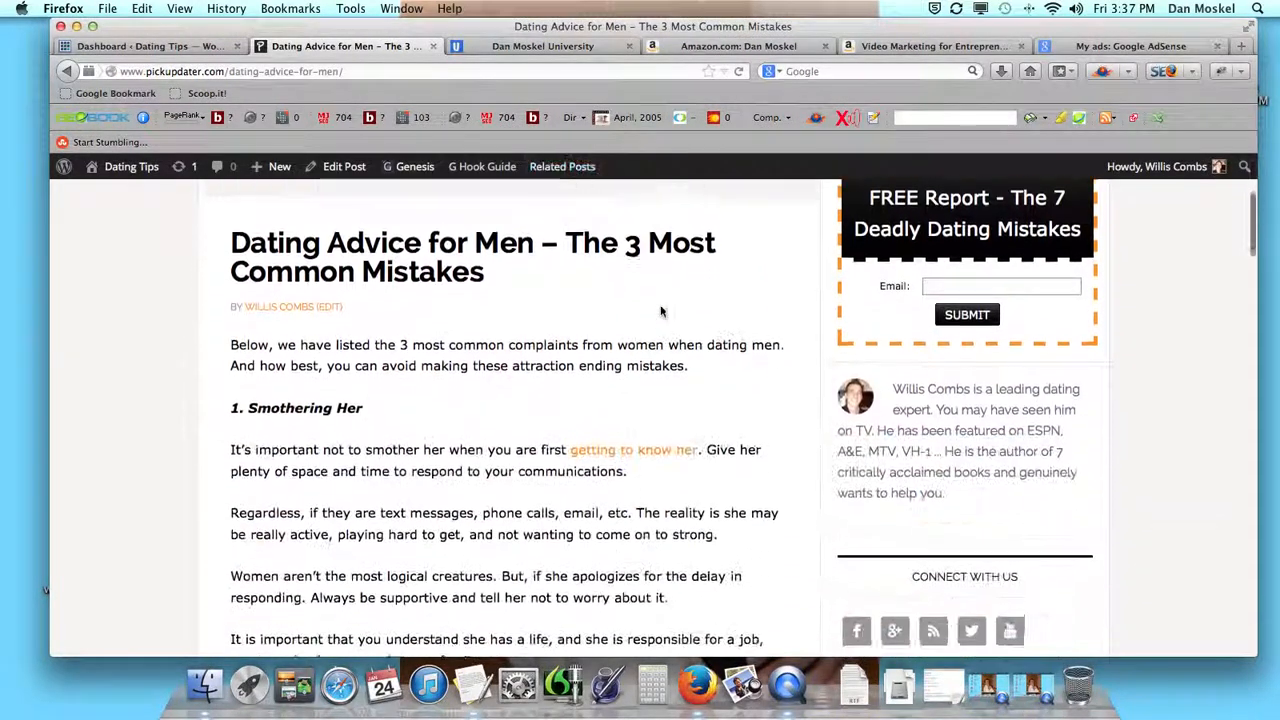
scroll(719, 420, "down", 4)
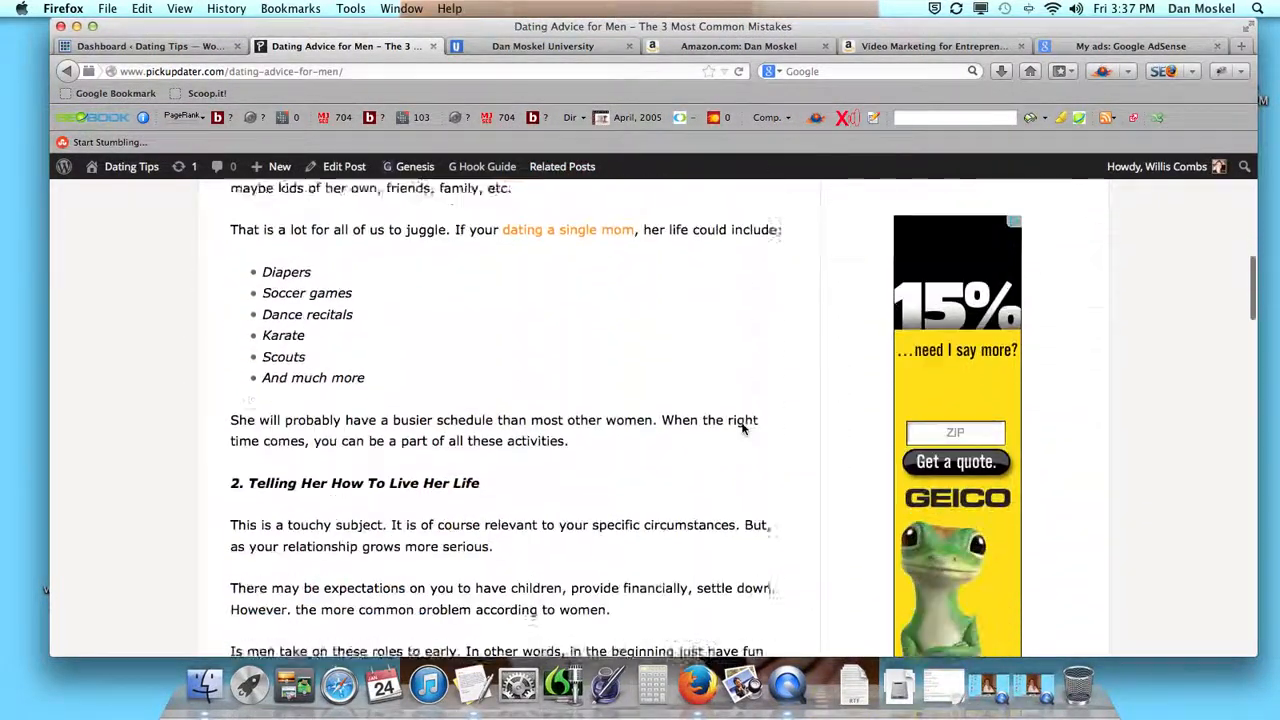
scroll(731, 535, "down", 20)
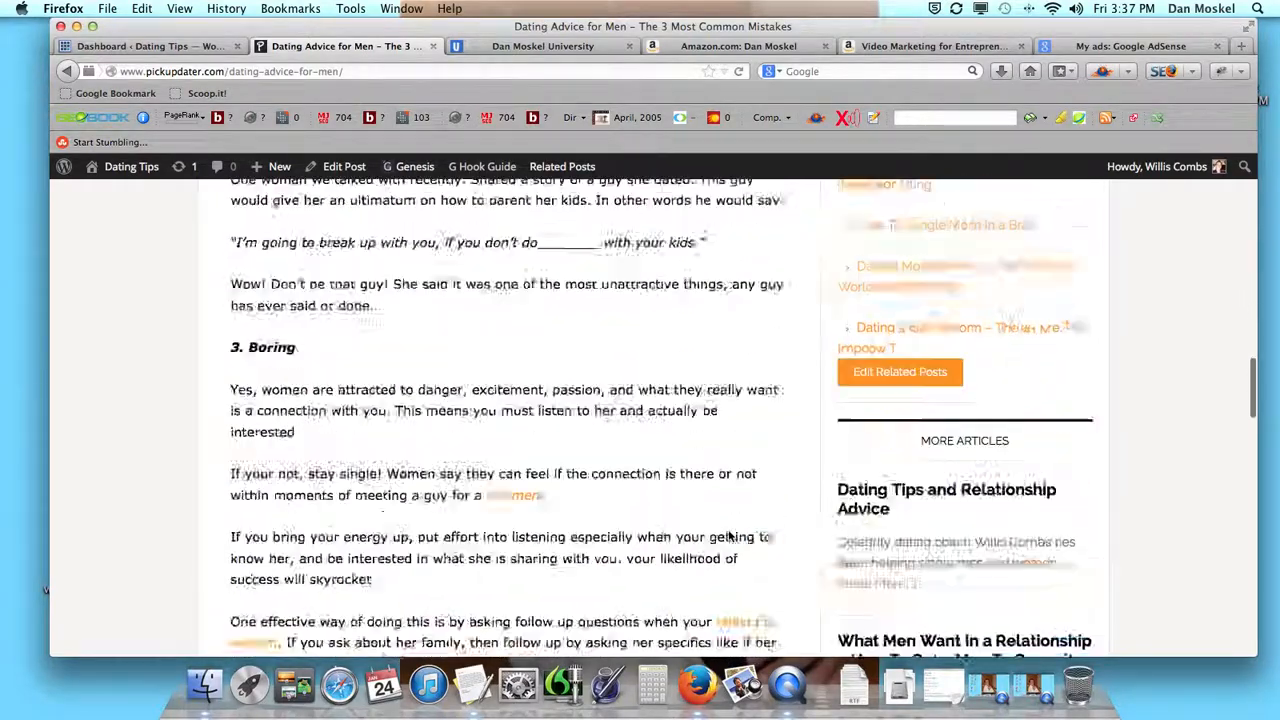
scroll(727, 535, "up", 15)
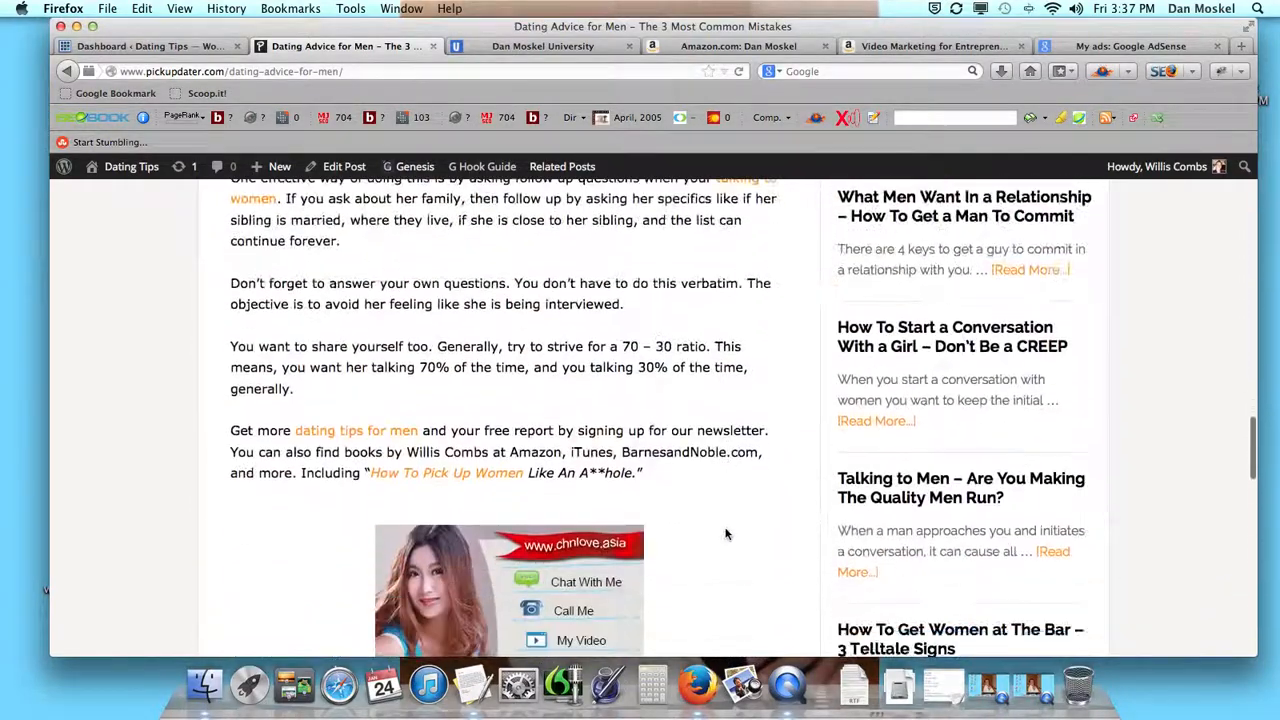
scroll(735, 520, "down", 20)
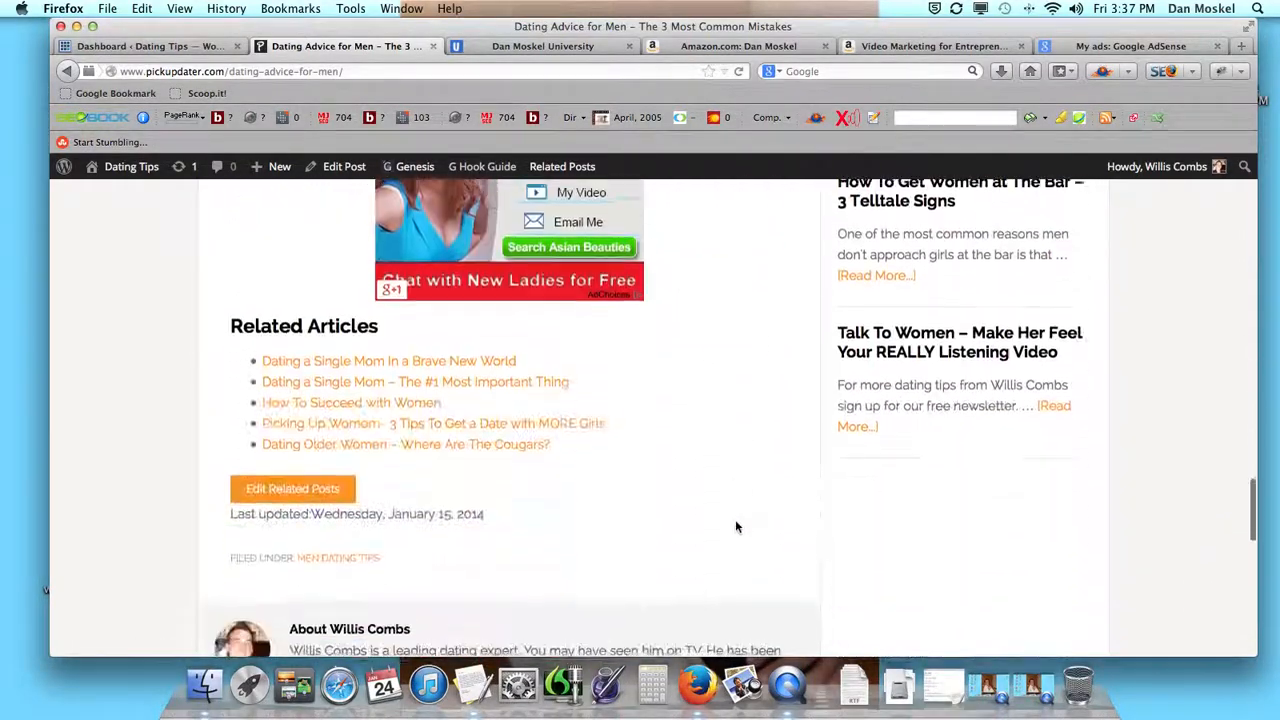
scroll(734, 527, "down", 5)
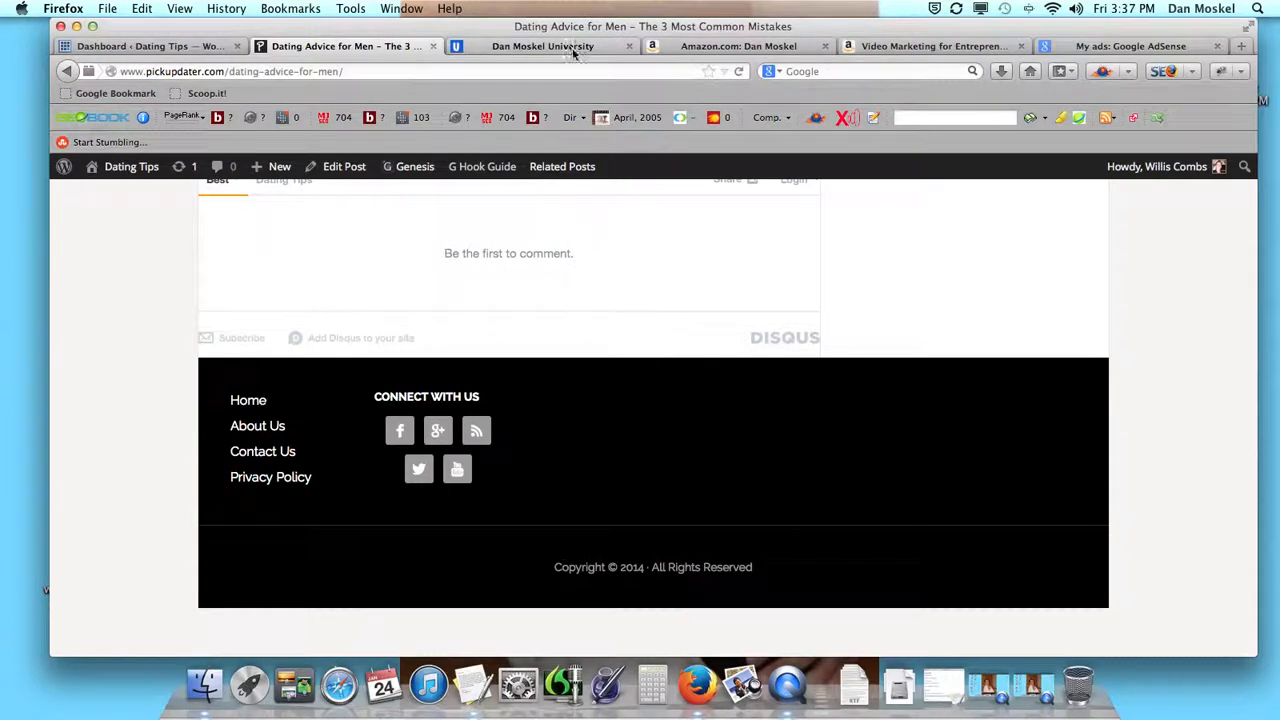
Switch to Google AdSense and start a new ad unit named "Pickup - footer".
left_click(1127, 47)
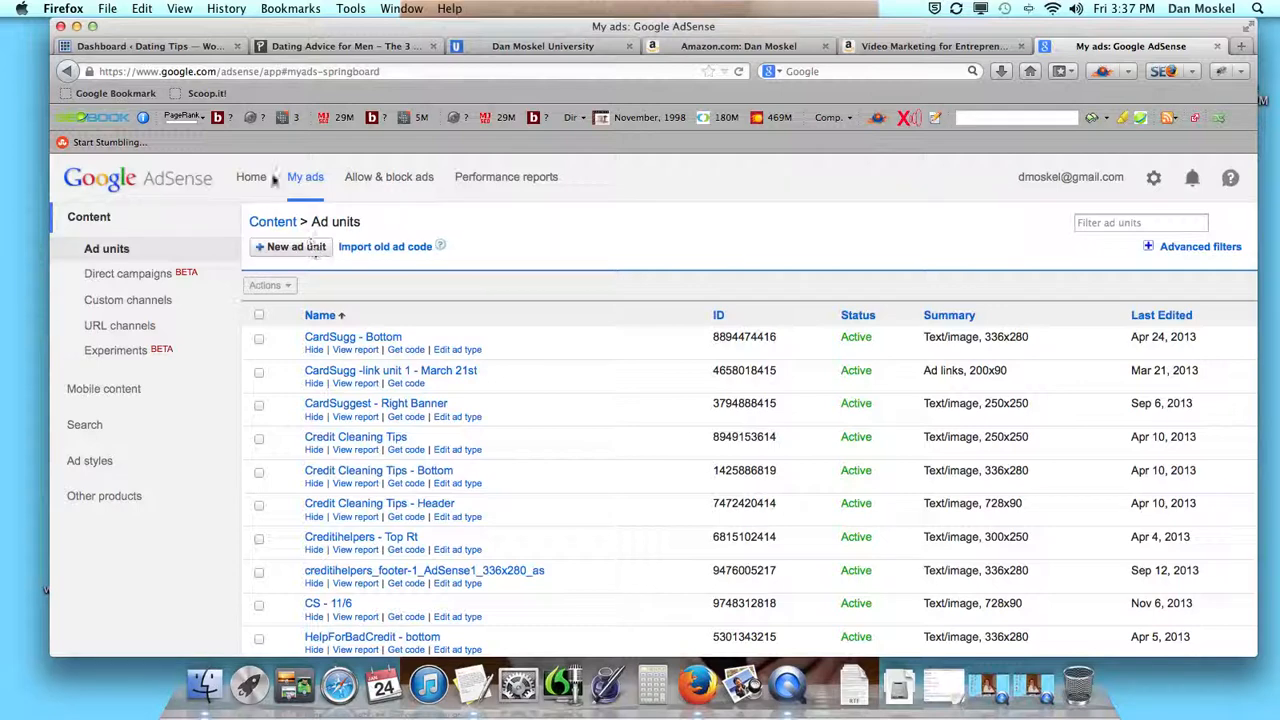
key("ctrl+super+Escape")
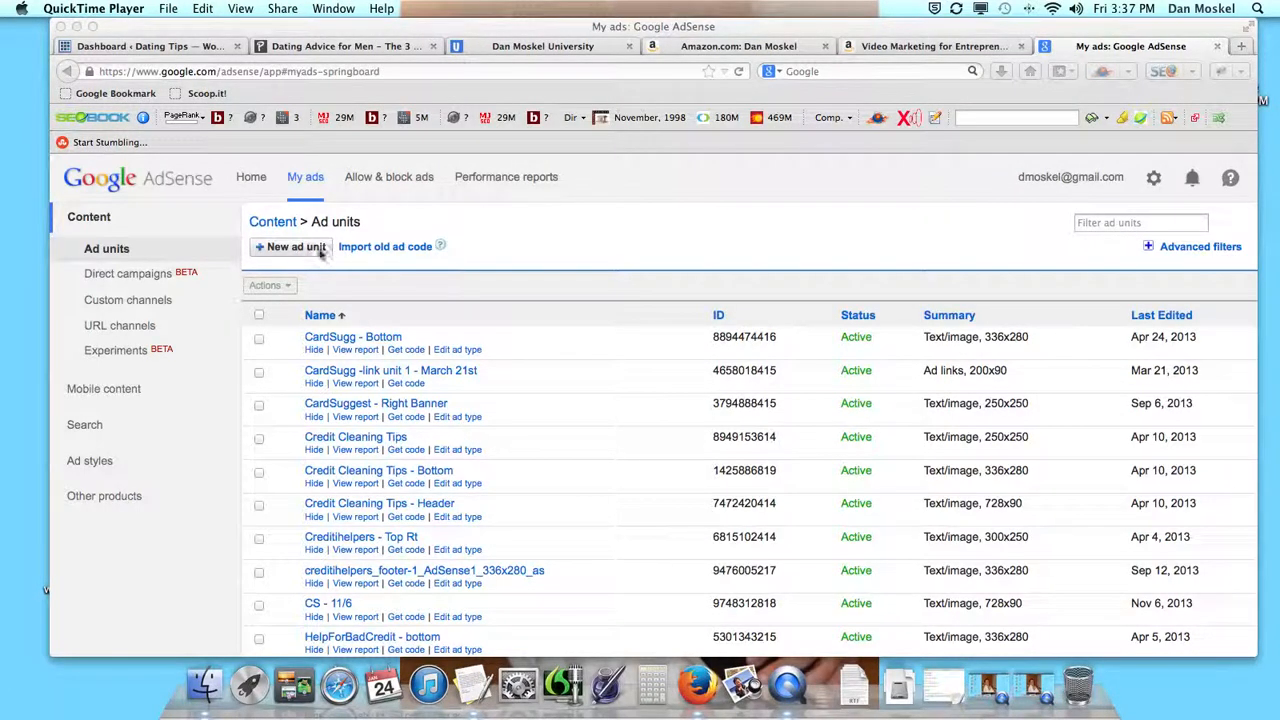
left_click(319, 255)
left_click(316, 248)
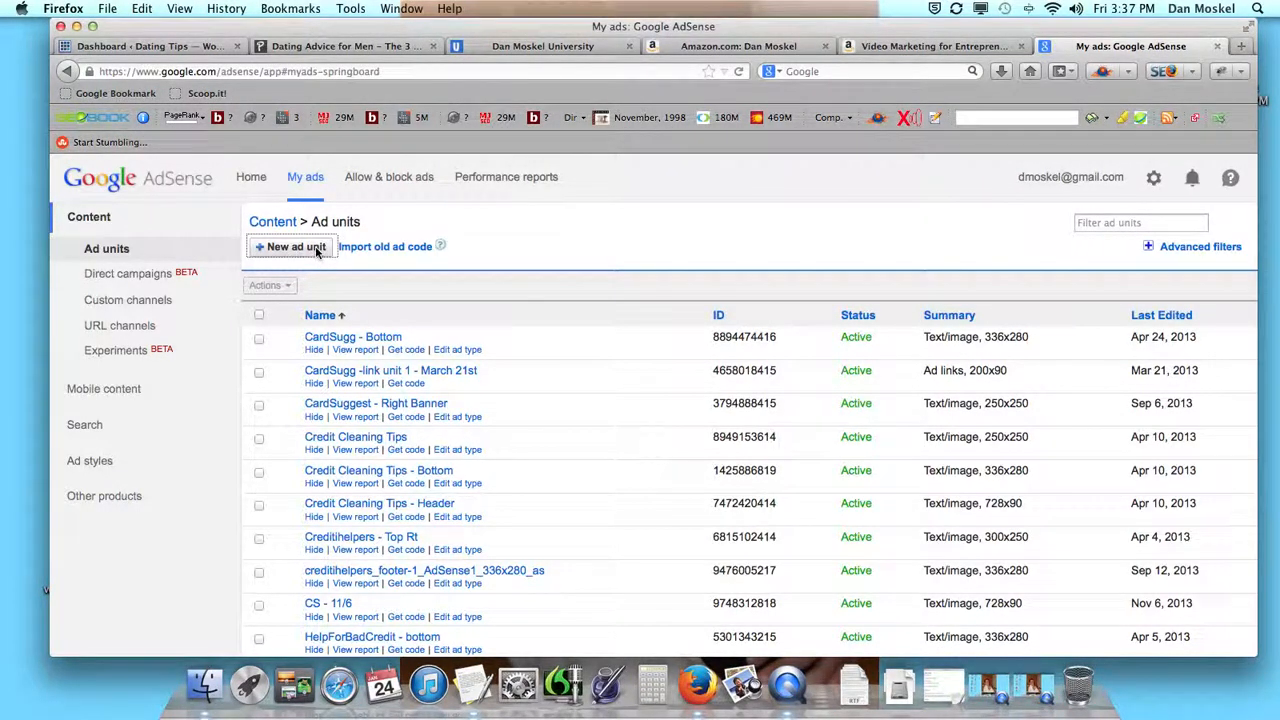
left_click(471, 239)
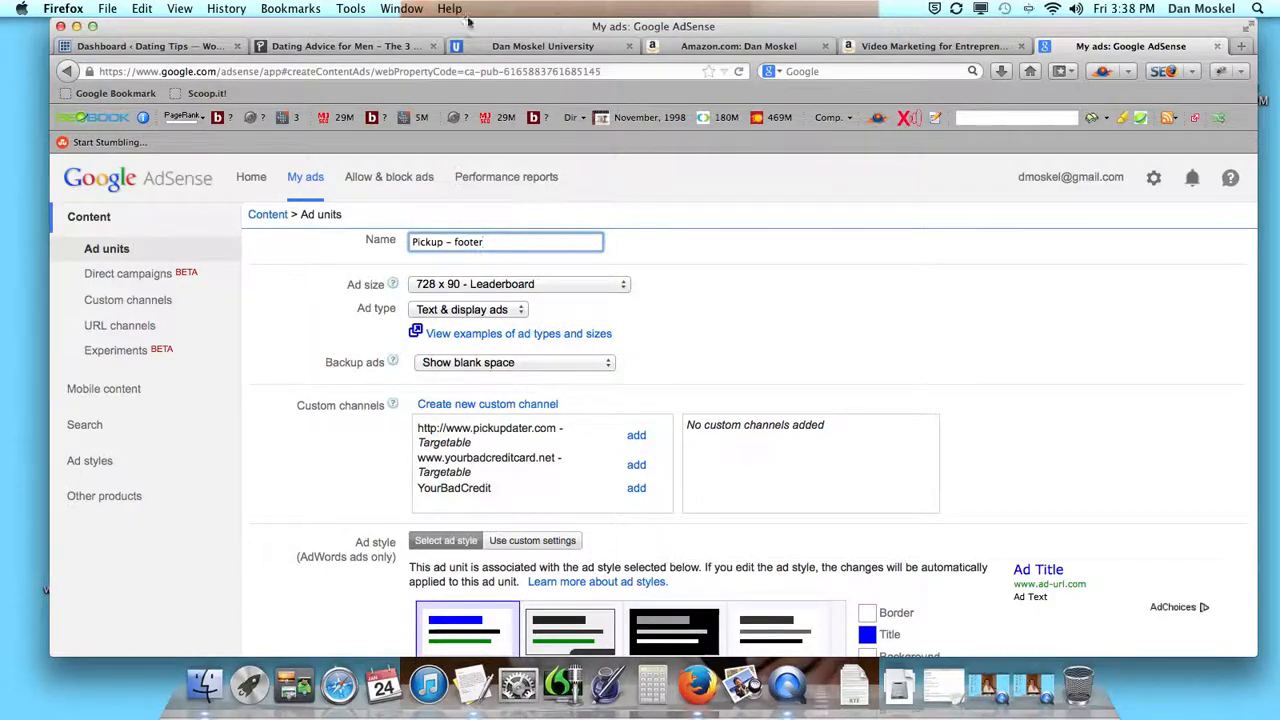
Compare the sidebar ad with the ad below the text in the "Dating Advice for Men" article.
left_click(353, 47)
scroll(754, 372, "up", 10)
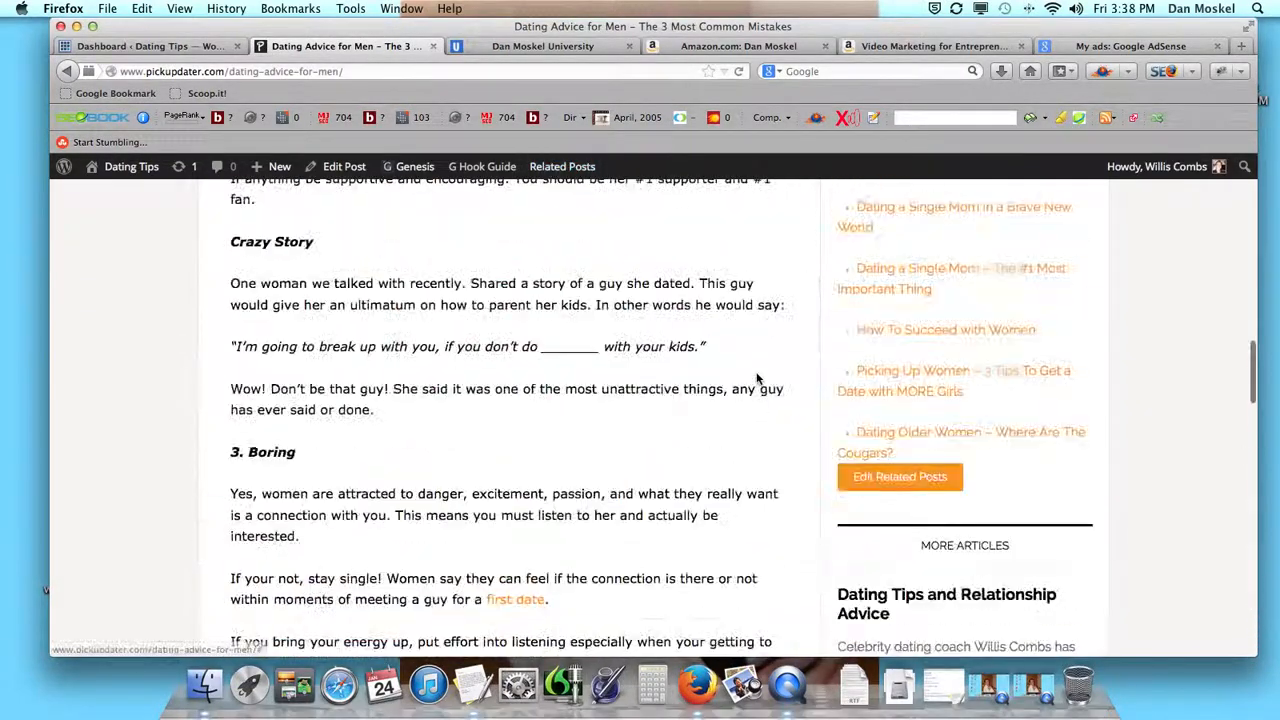
scroll(757, 378, "up", 10)
scroll(969, 541, "down", 10)
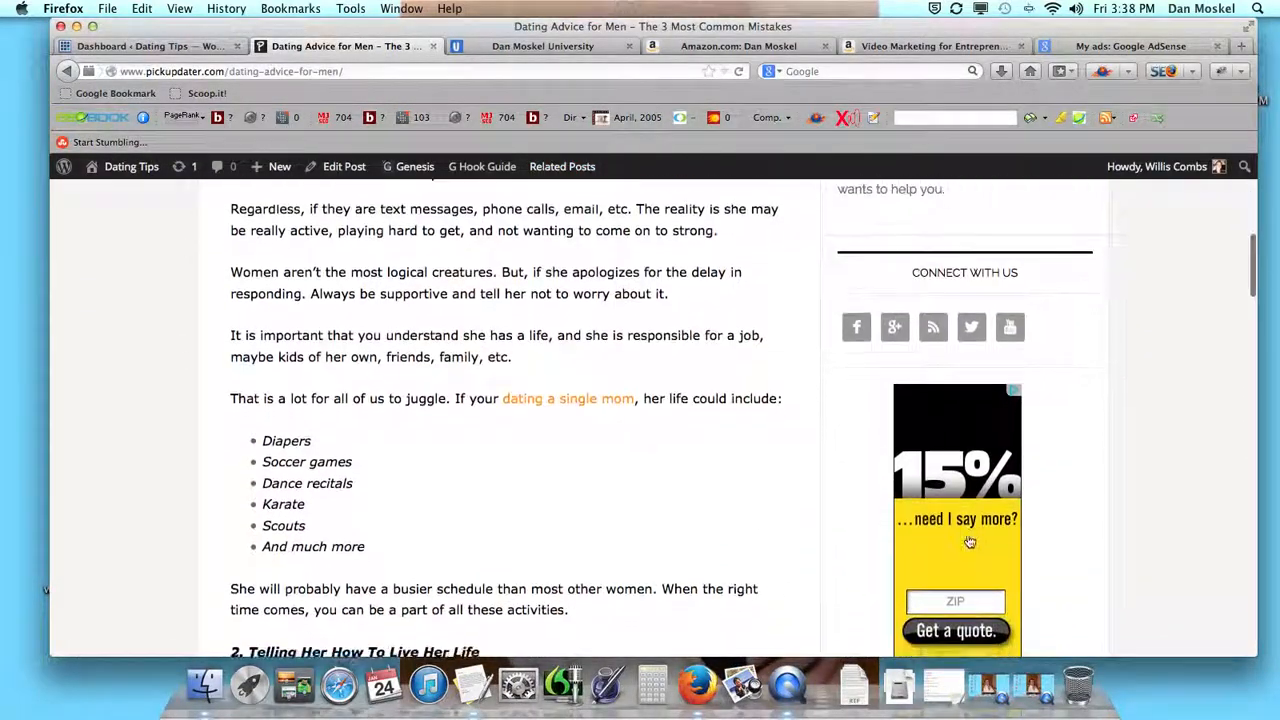
scroll(969, 541, "down", 15)
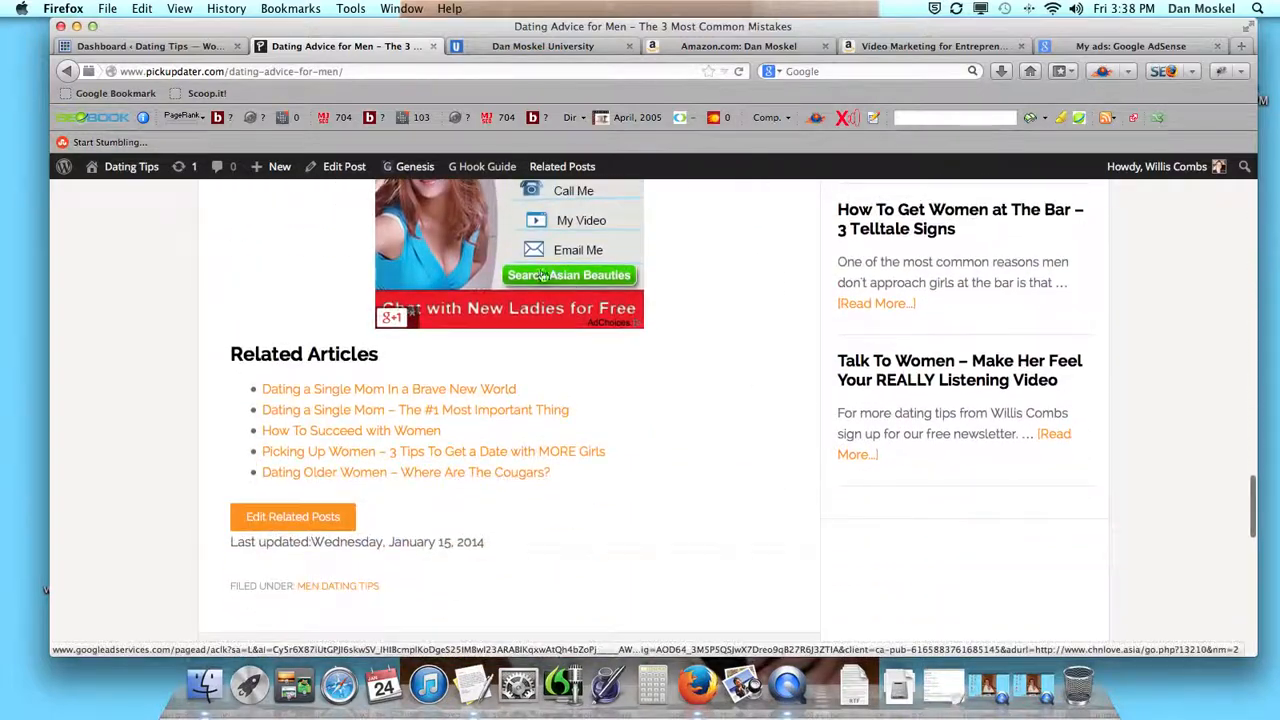
scroll(686, 274, "up", 3)
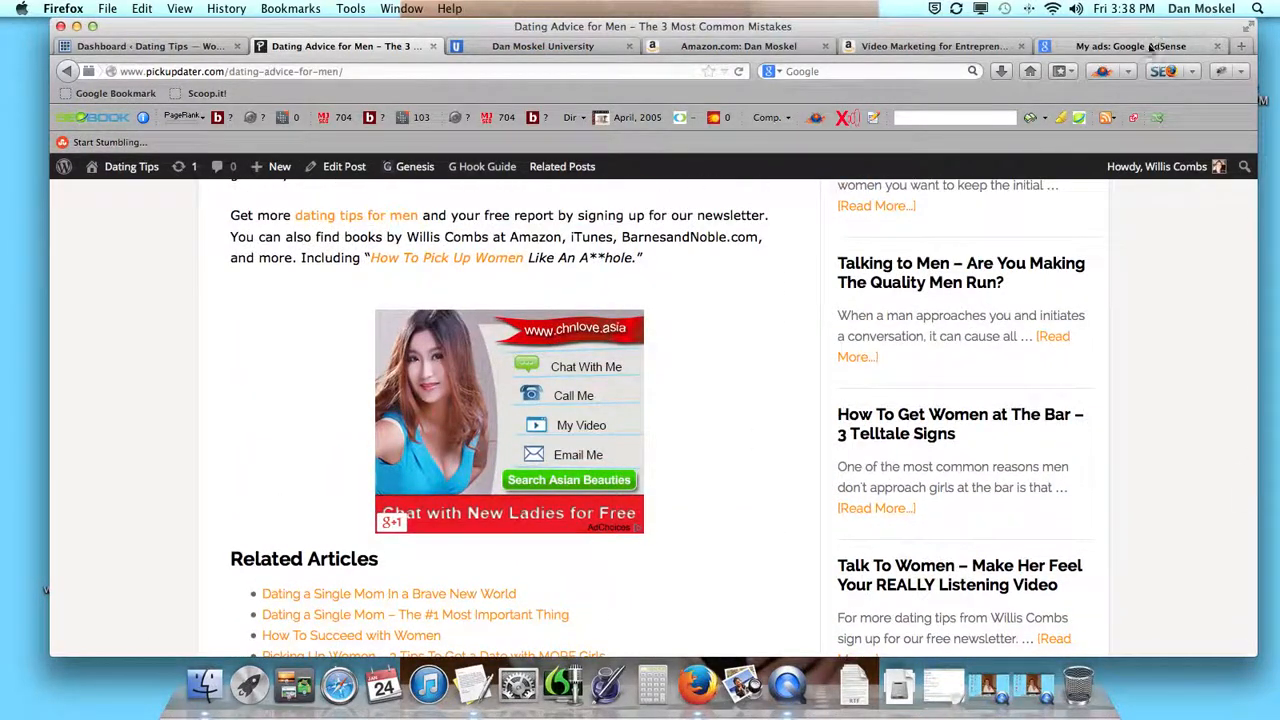
scroll(394, 261, "up", 4)
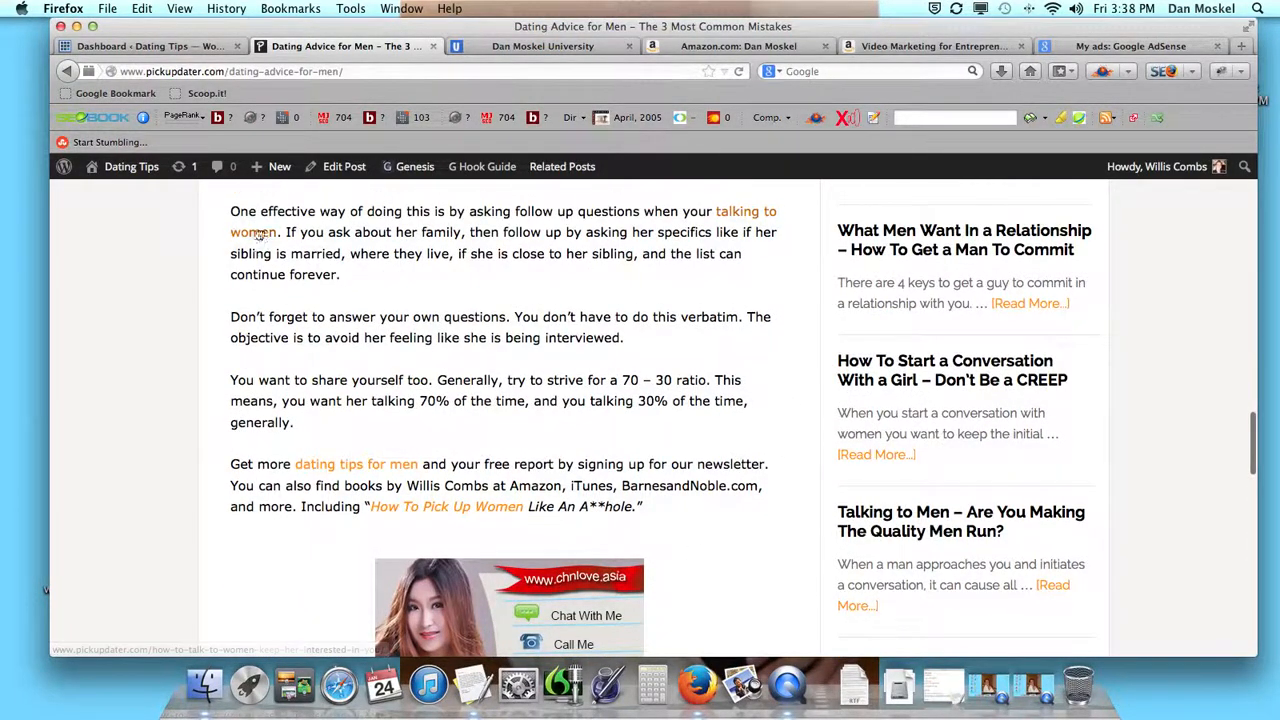
Open the AdSense examples of ad types and sizes from the new ad unit form, and return to the form.
left_click(1100, 46)
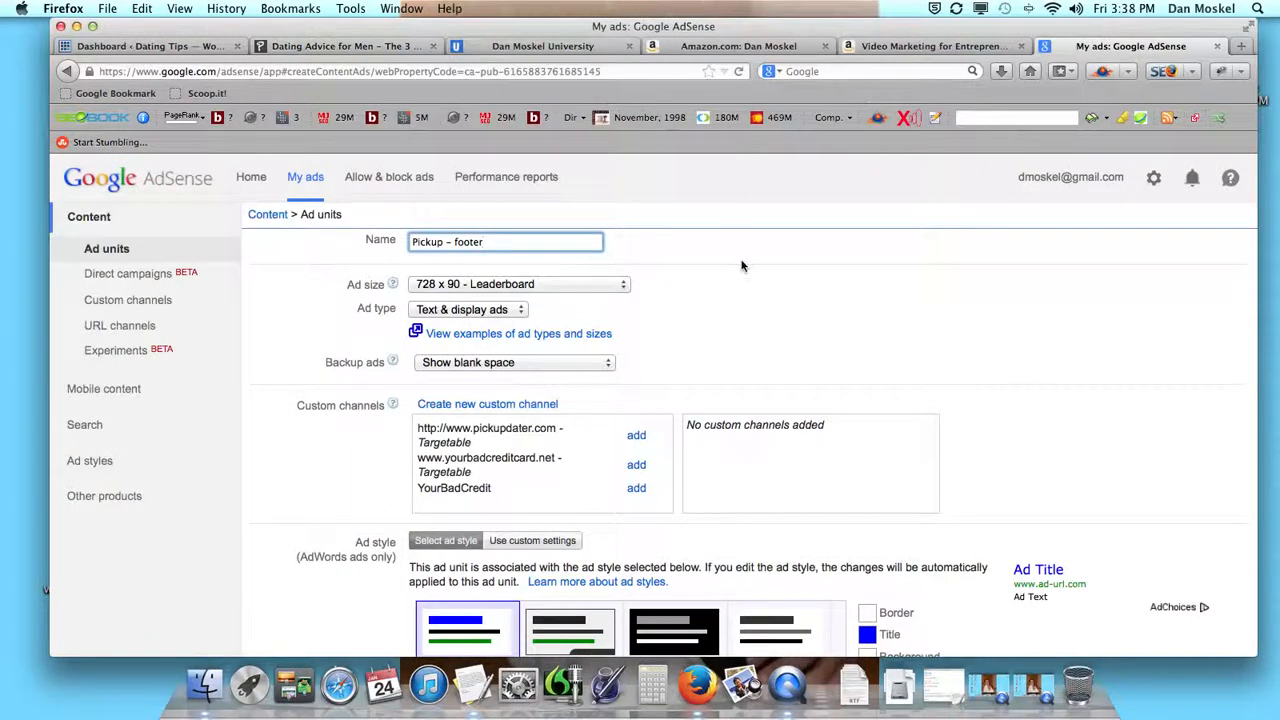
right_click(538, 336)
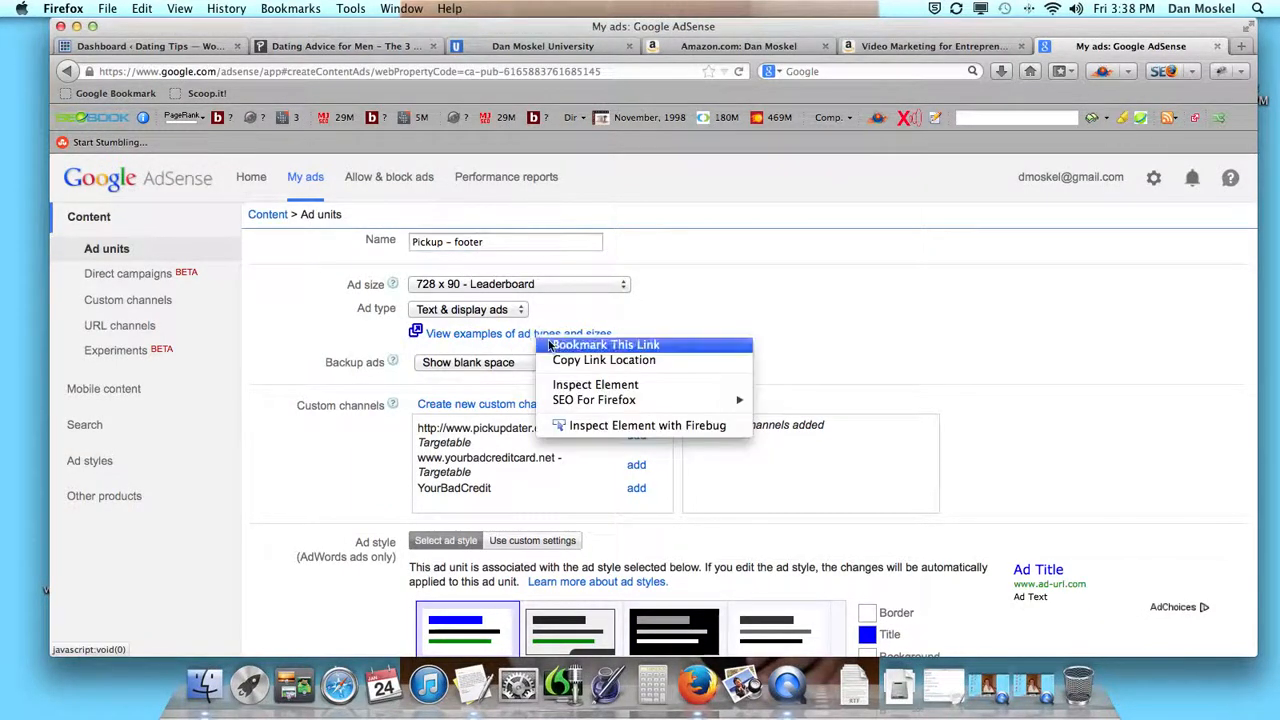
key("Escape")
left_click(543, 334)
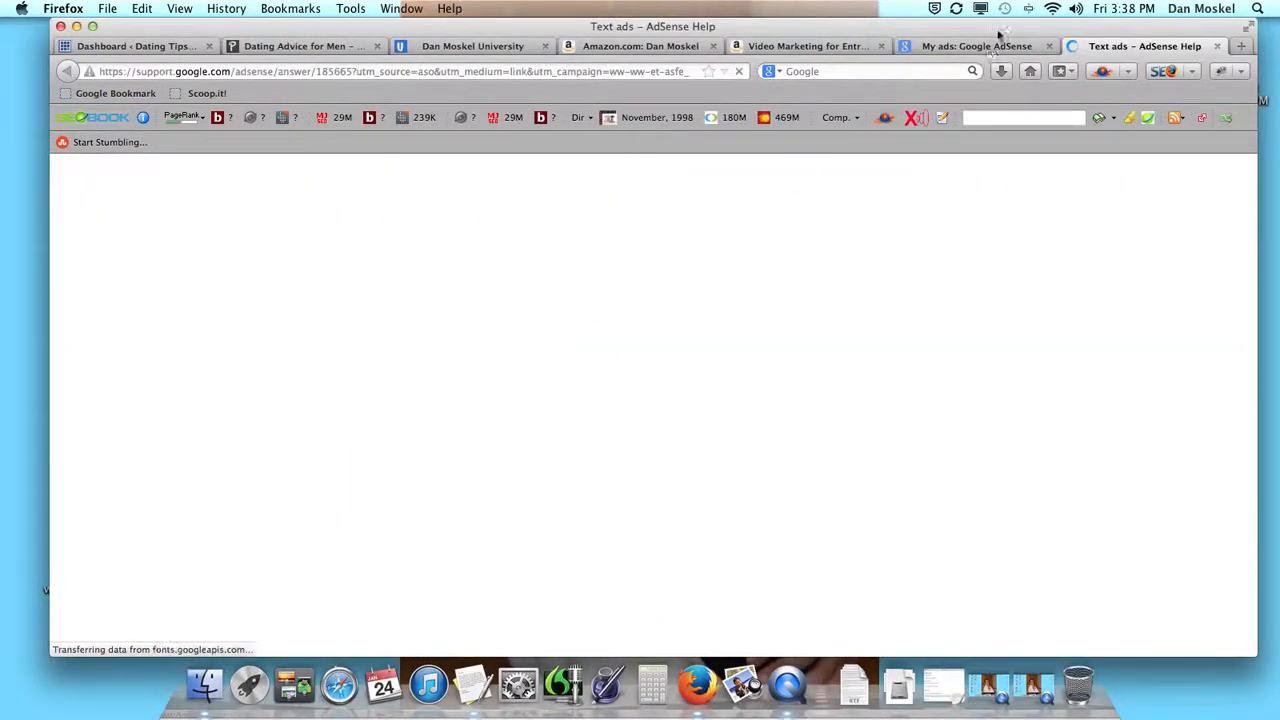
left_click(902, 49)
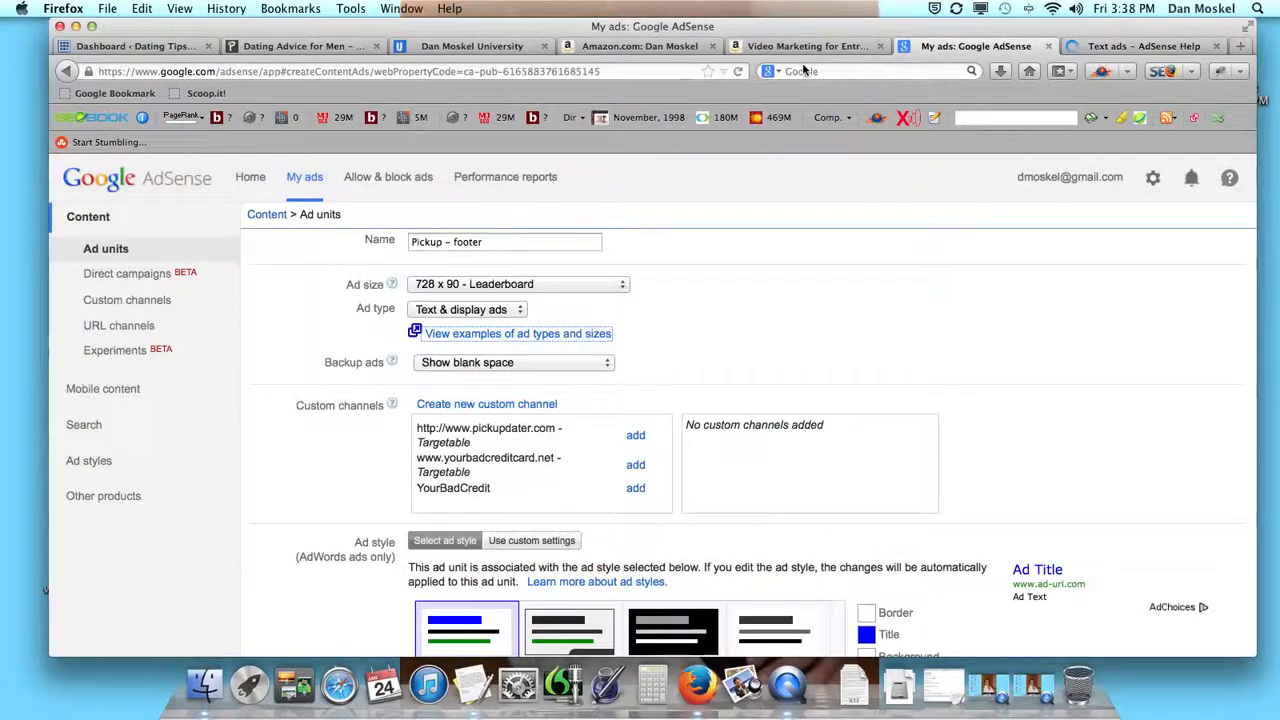
Set the ad unit's size to 300 x 250 - Medium Rectangle.
left_click(621, 287)
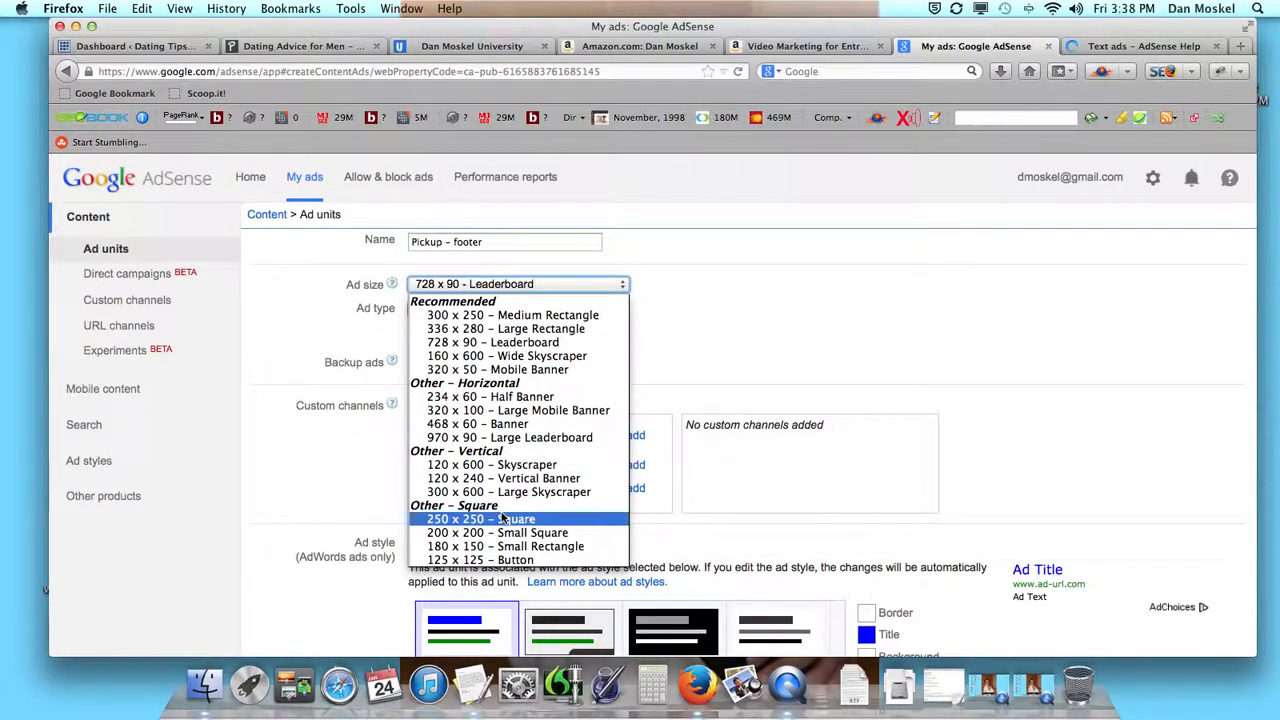
left_click(522, 316)
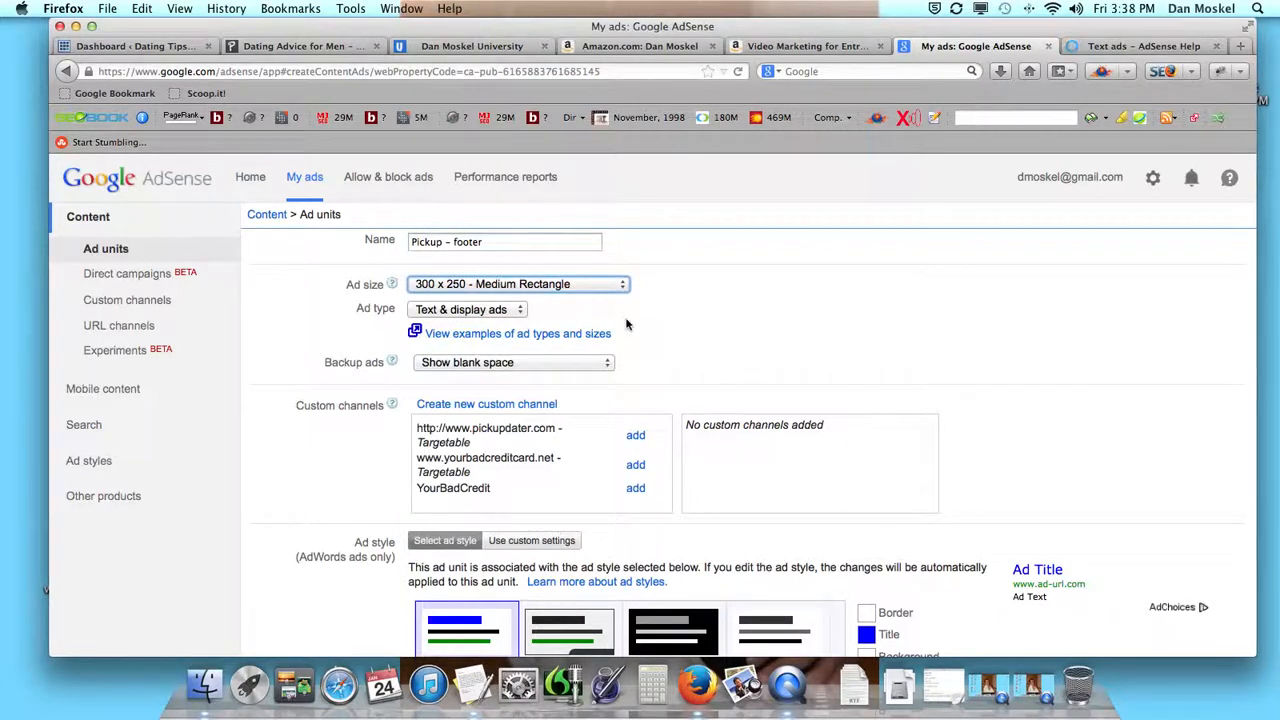
scroll(453, 310, "down", 1)
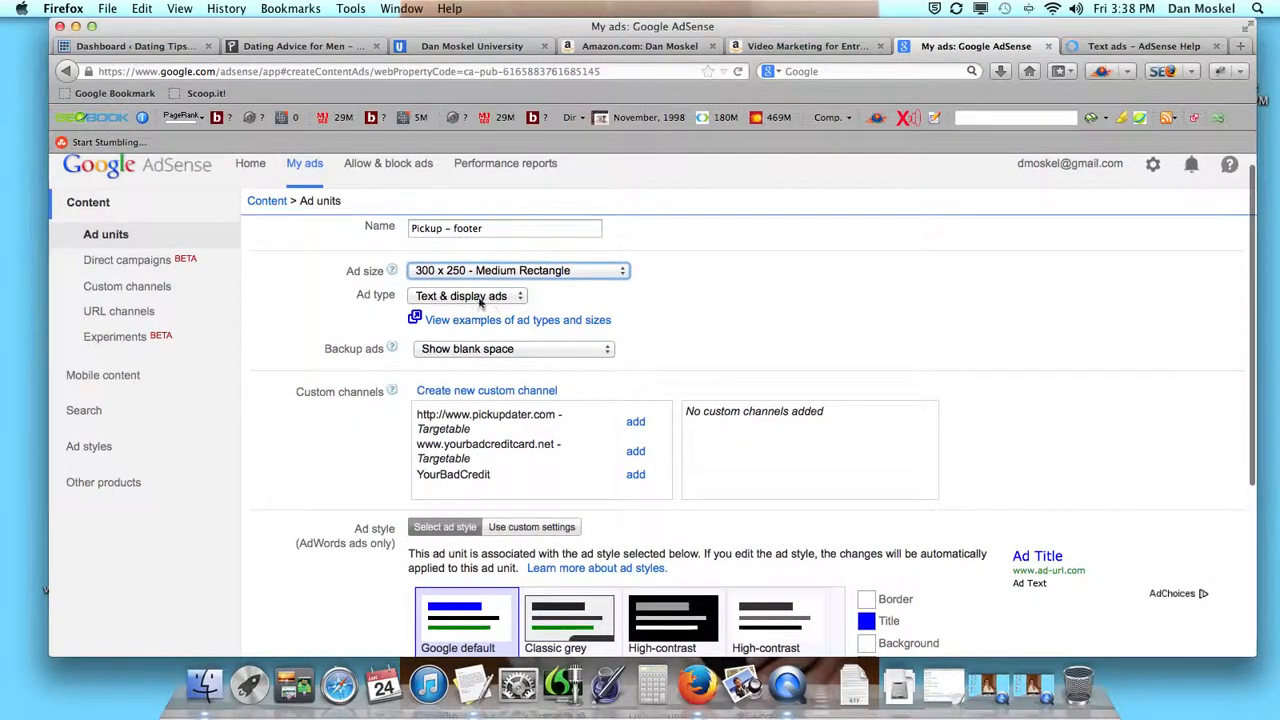
scroll(643, 320, "down", 2)
scroll(643, 321, "up", 3)
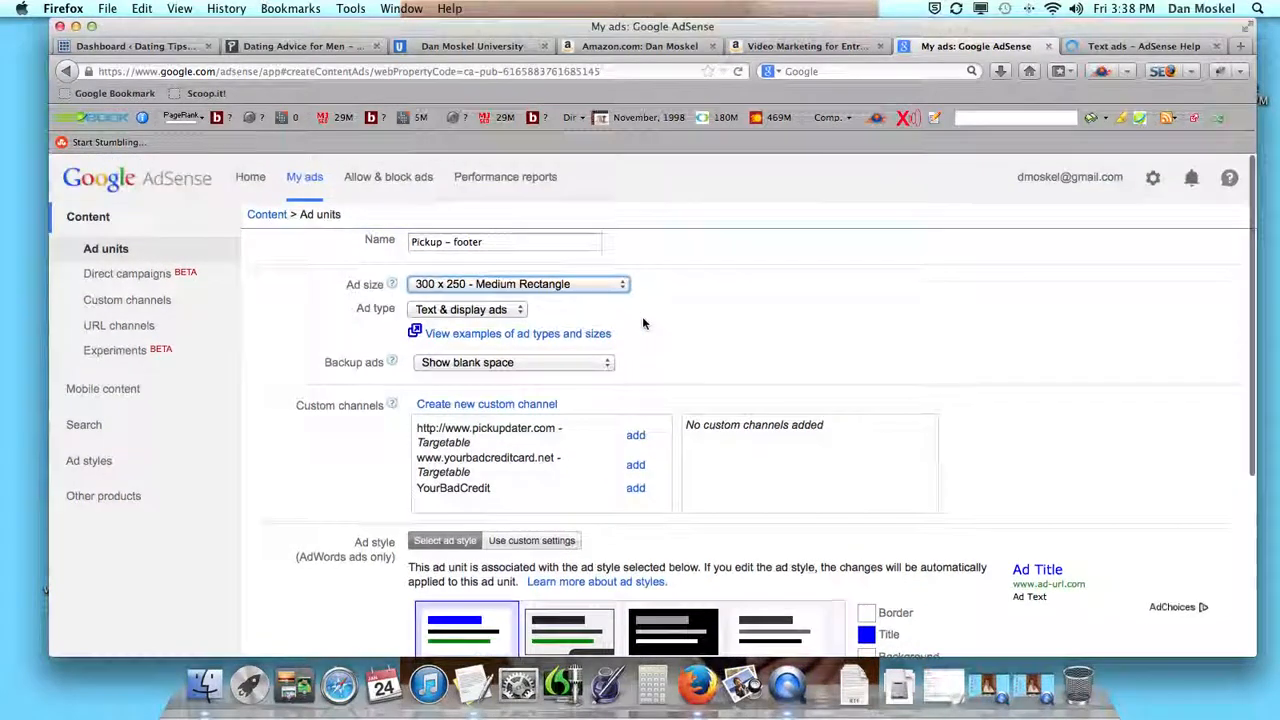
scroll(643, 321, "down", 3)
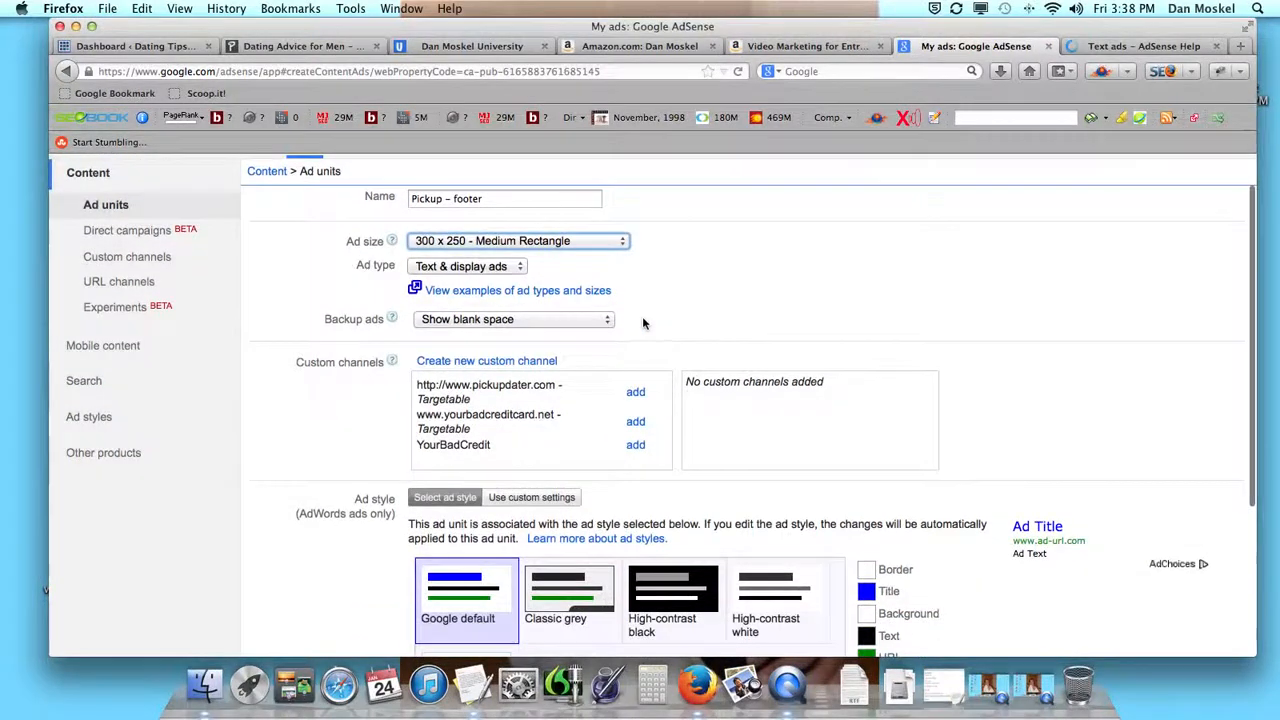
left_click(635, 394)
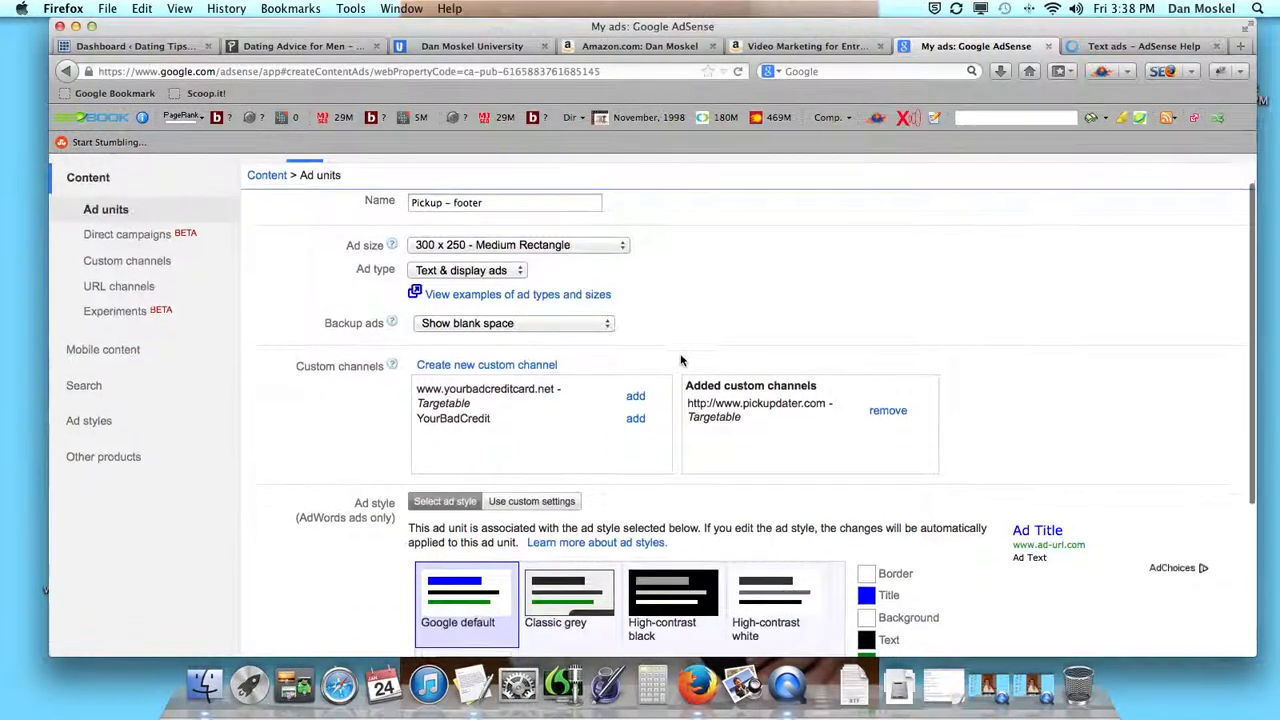
scroll(680, 360, "up", 1)
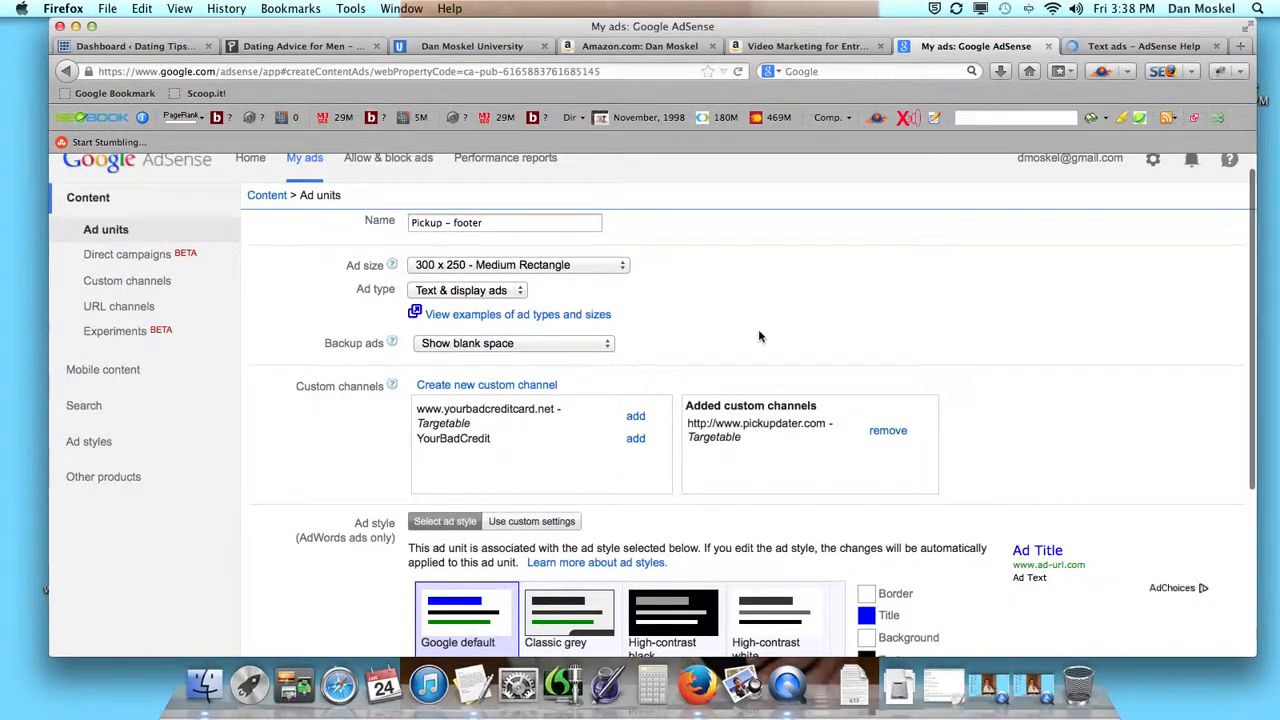
Save the ad unit with the Google default ad style and copy its generated ad code.
scroll(758, 337, "down", 5)
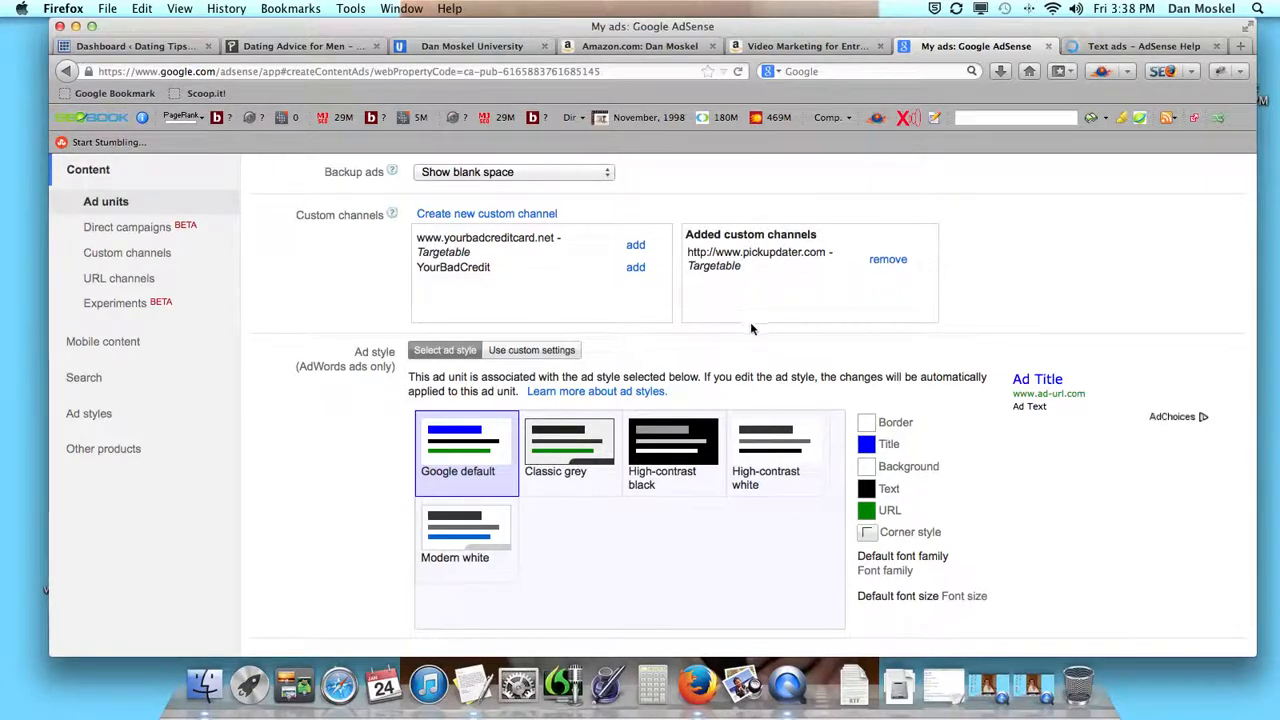
scroll(680, 350, "down", 2)
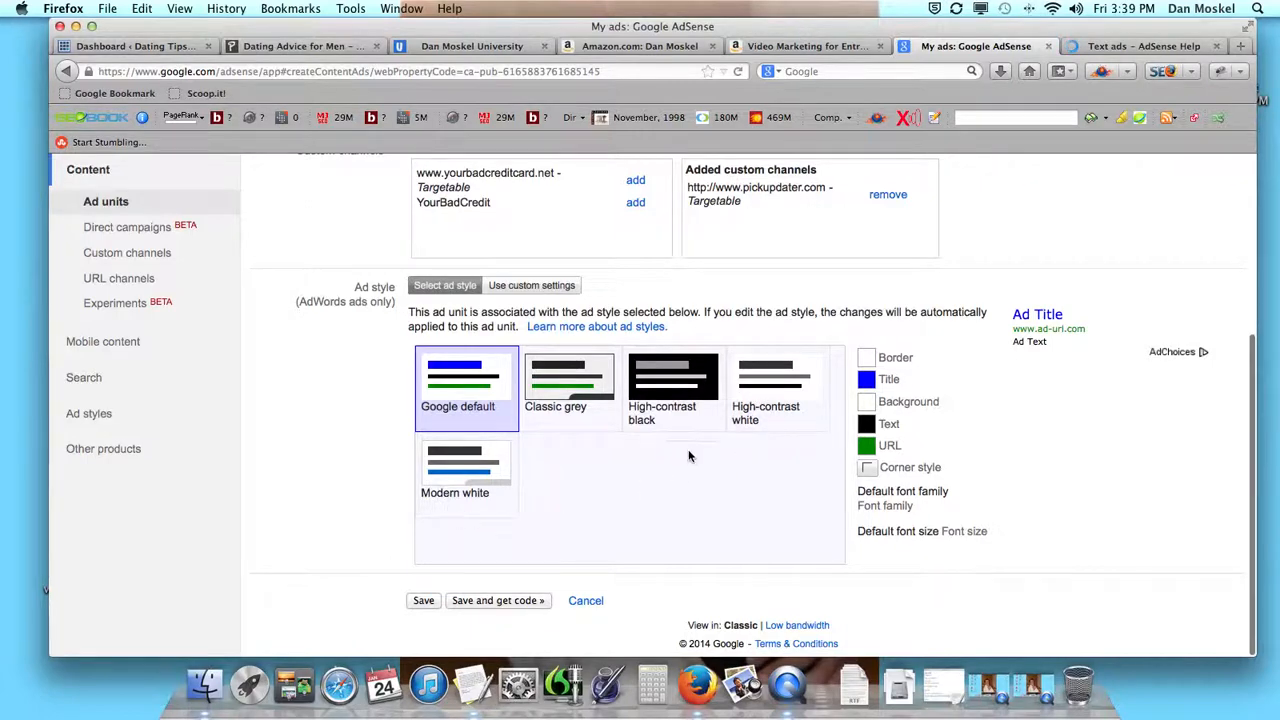
left_click(477, 484)
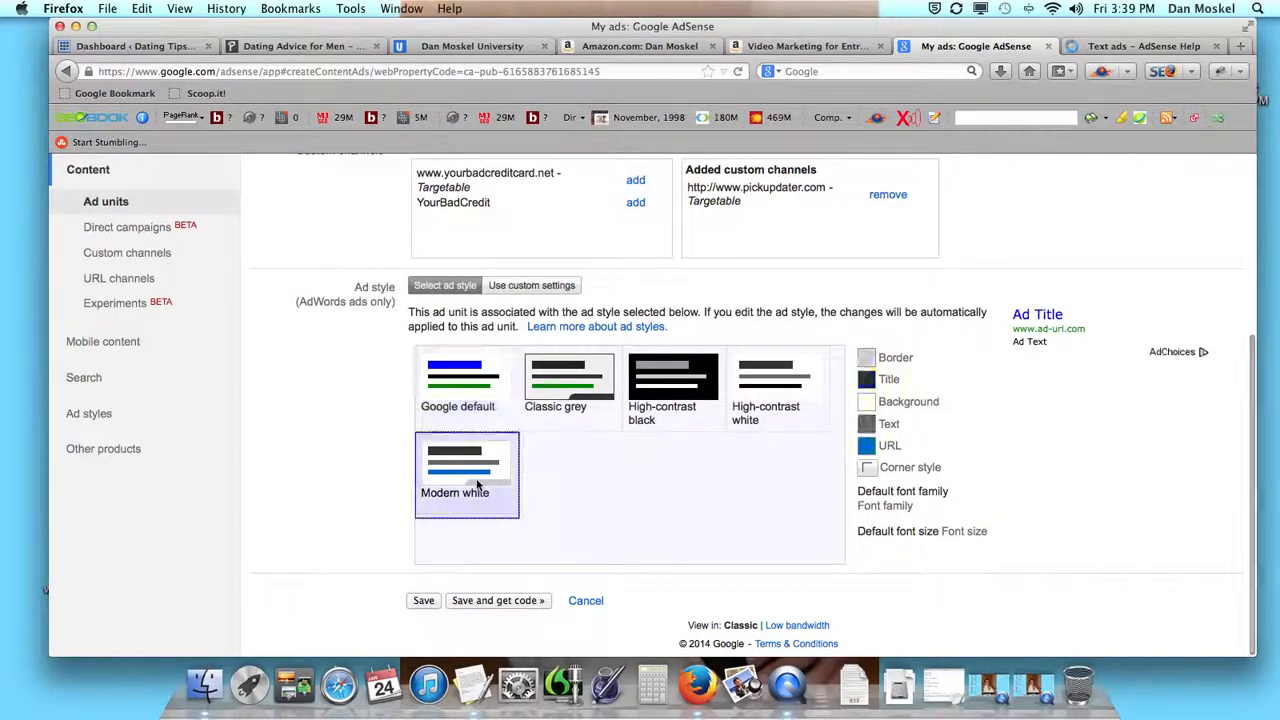
left_click(472, 410)
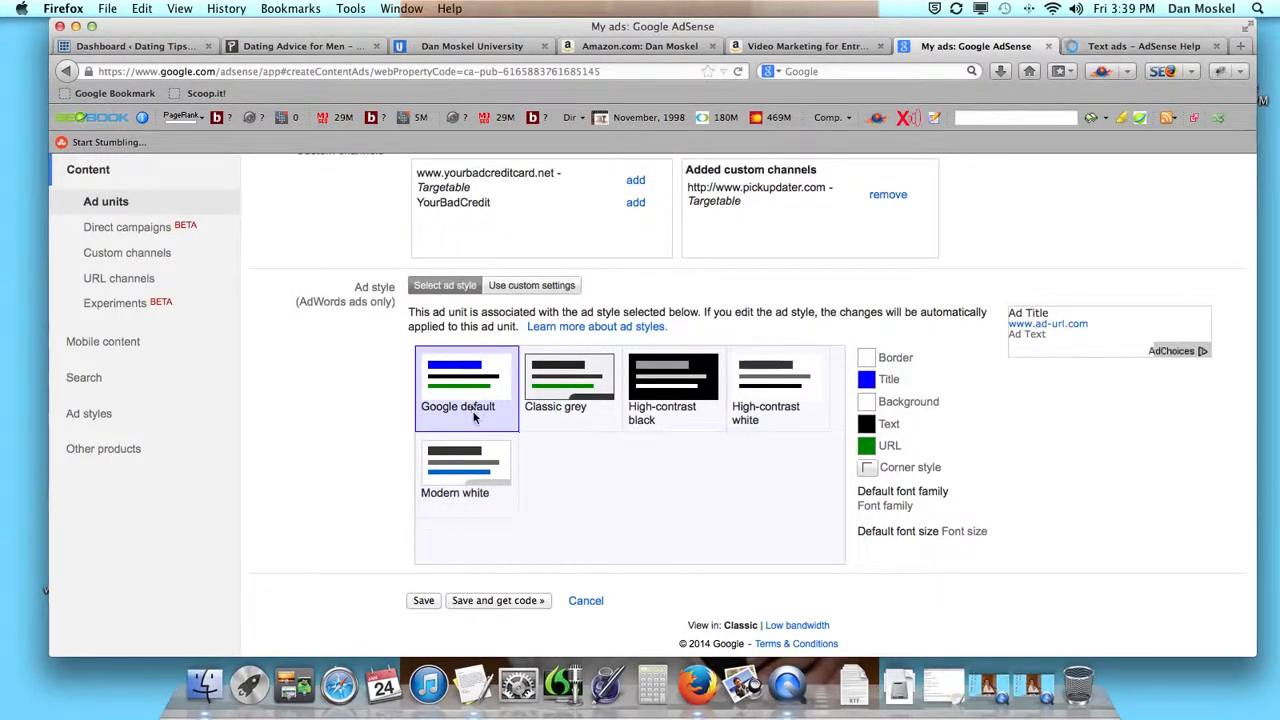
left_click(498, 601)
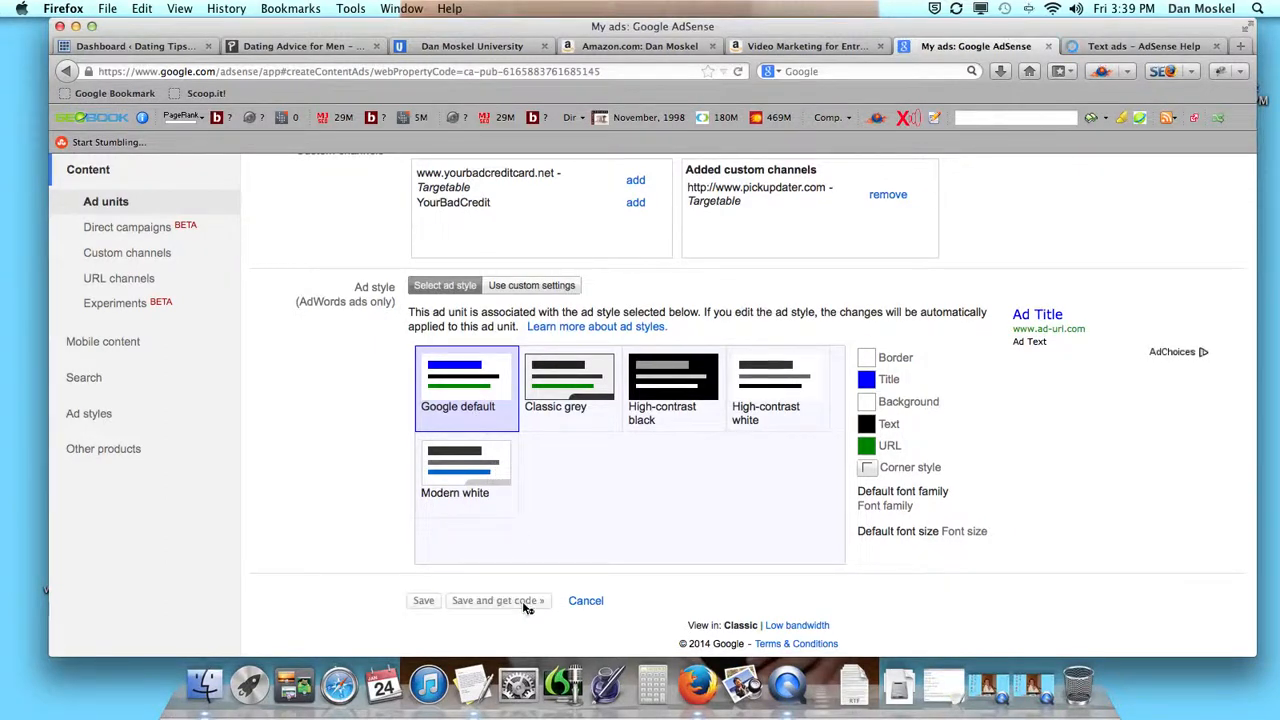
left_click(588, 310)
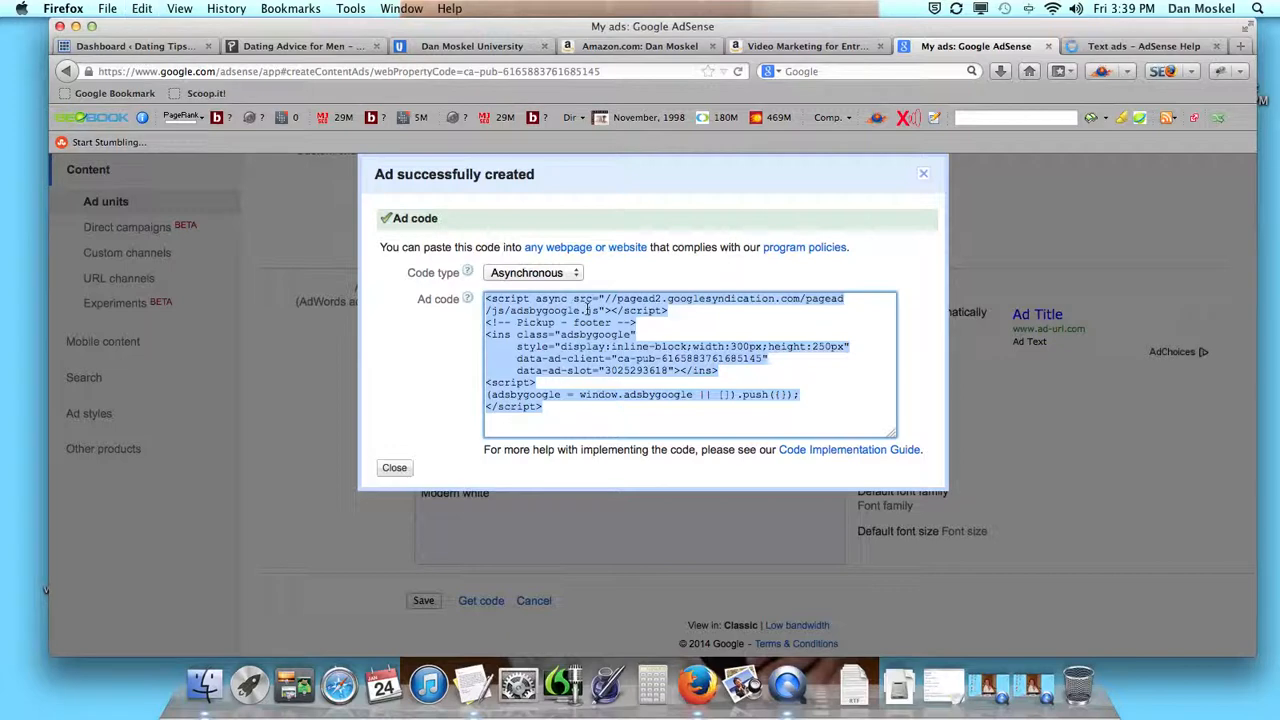
left_click(395, 467)
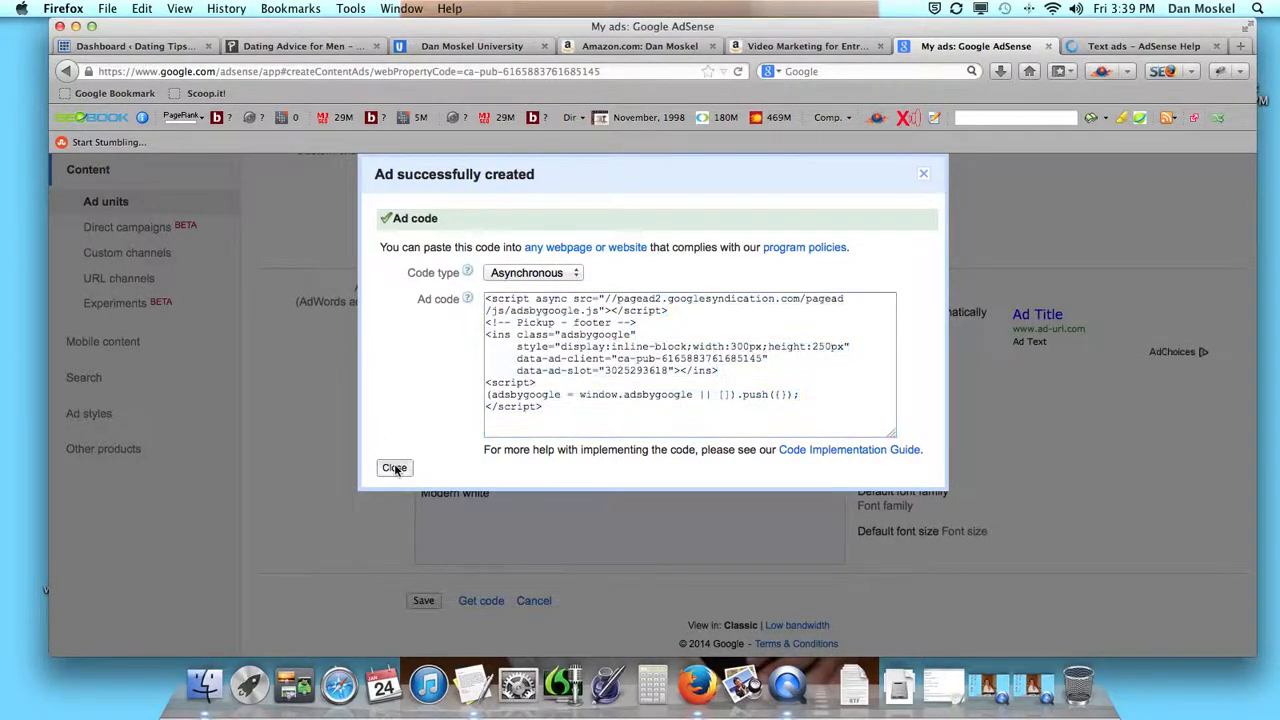
Switch to the pickupdater.com WordPress dashboard and open its widget management page.
left_click(180, 45)
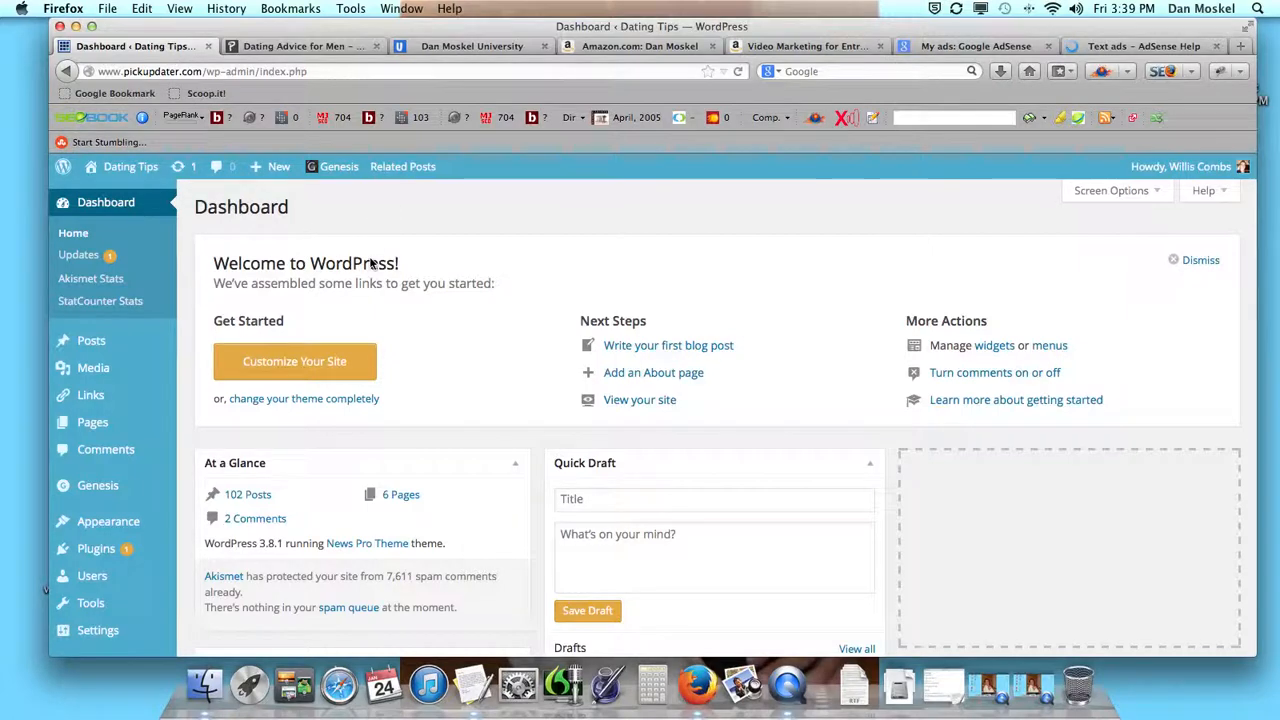
scroll(183, 440, "down", 2)
mouse_move(133, 470)
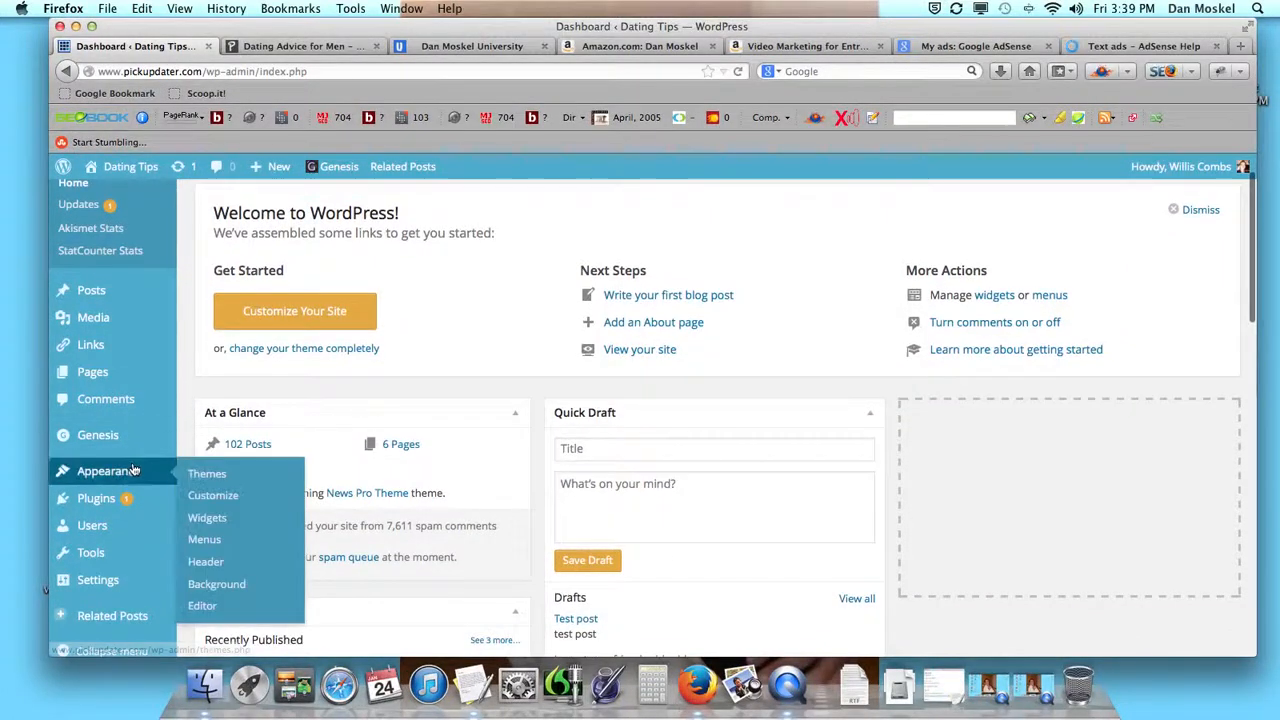
left_click(207, 518)
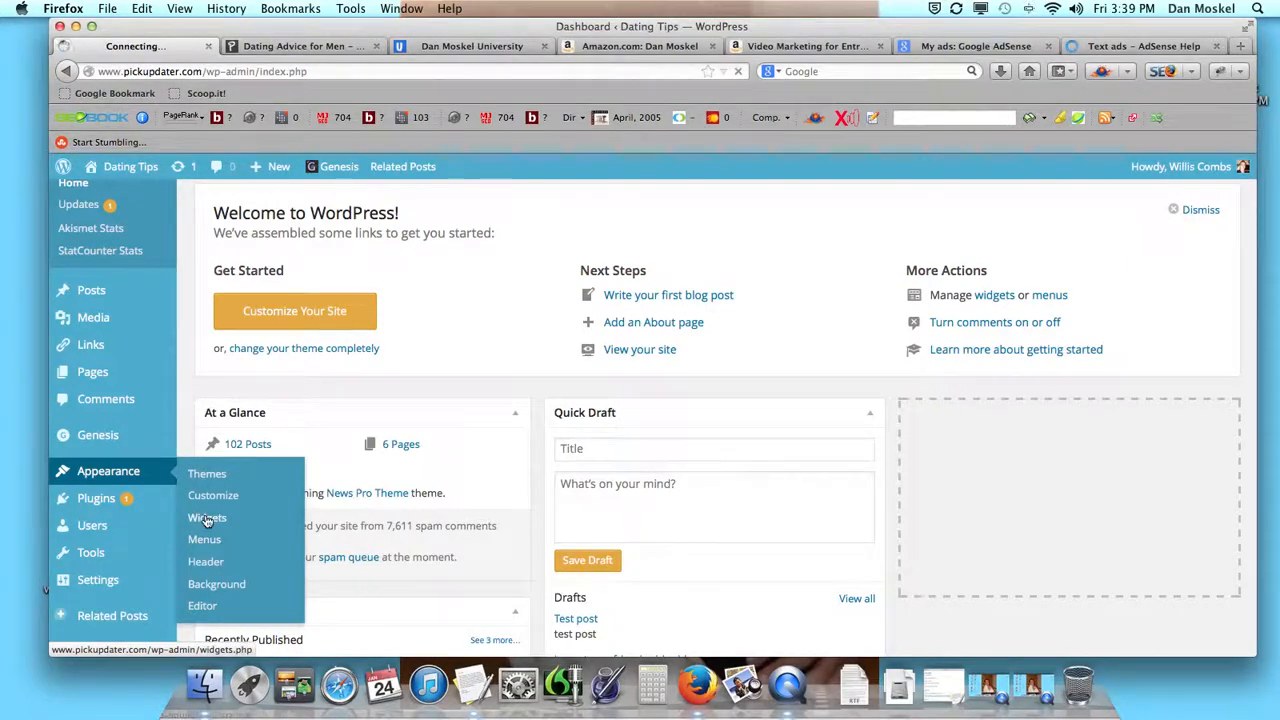
Add a Text widget to the Footer 3 widget area.
scroll(407, 414, "down", 1)
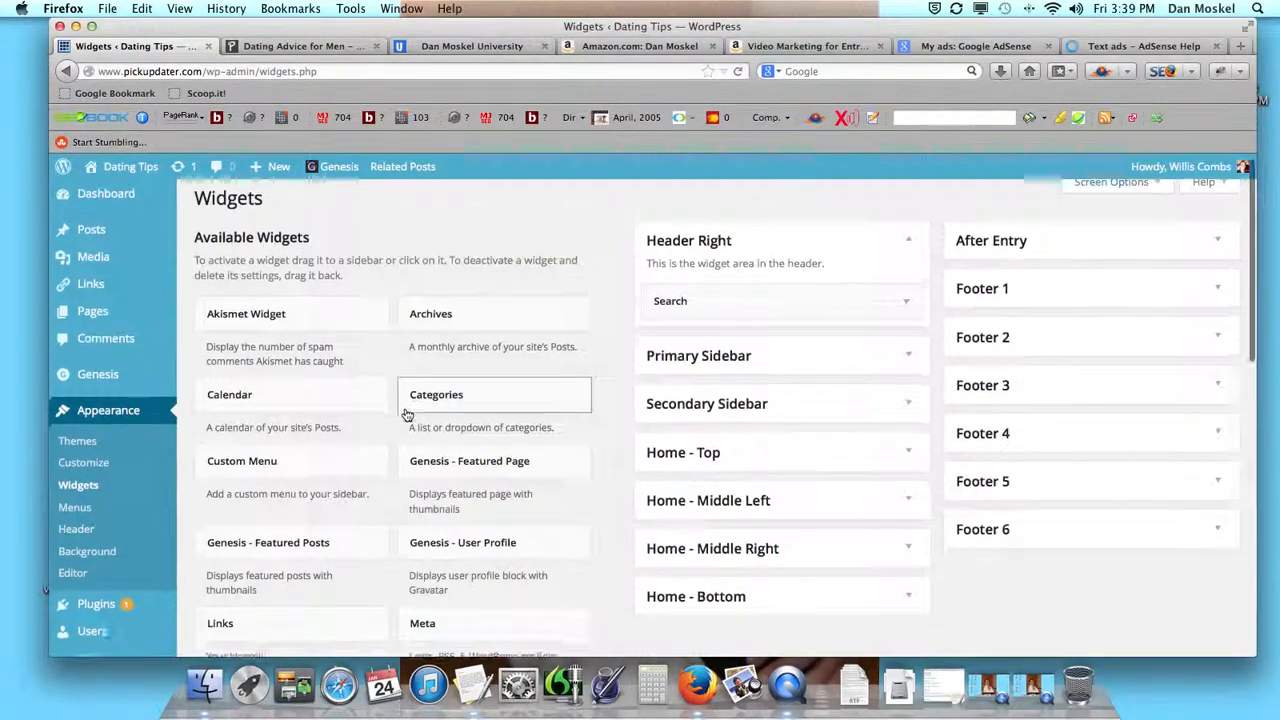
scroll(407, 414, "down", 10)
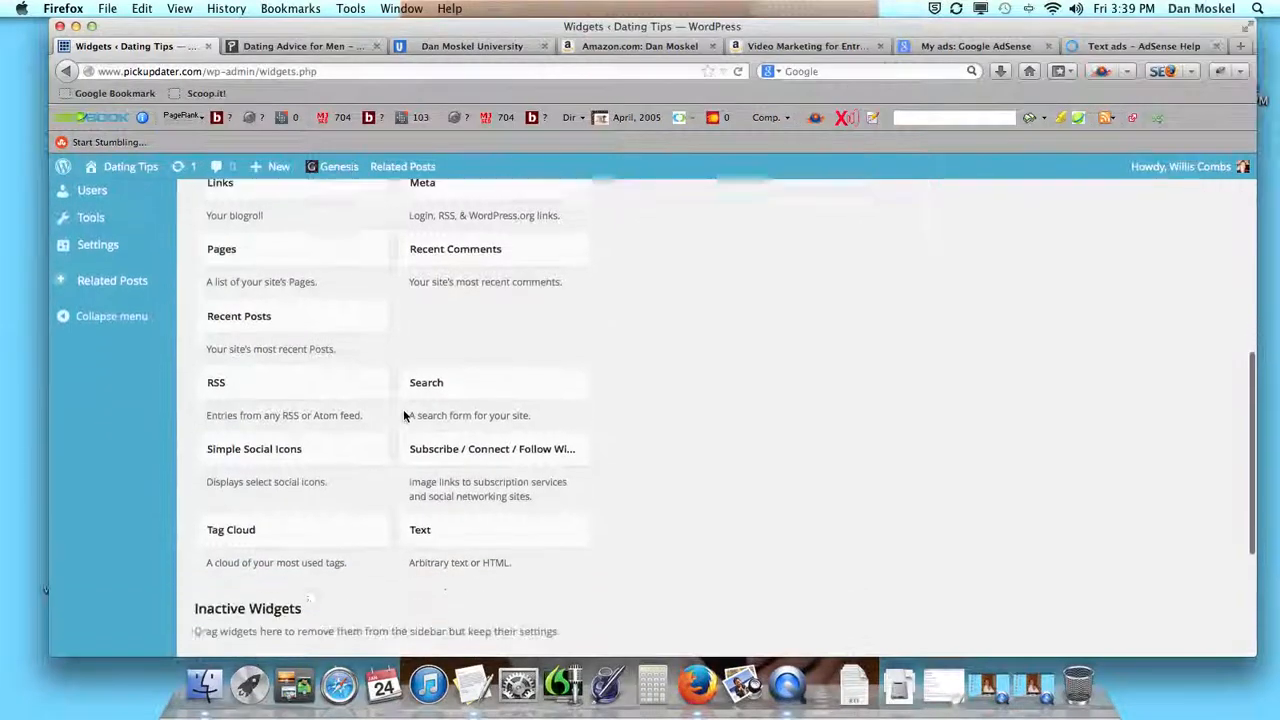
scroll(405, 414, "down", 2)
scroll(405, 414, "up", 2)
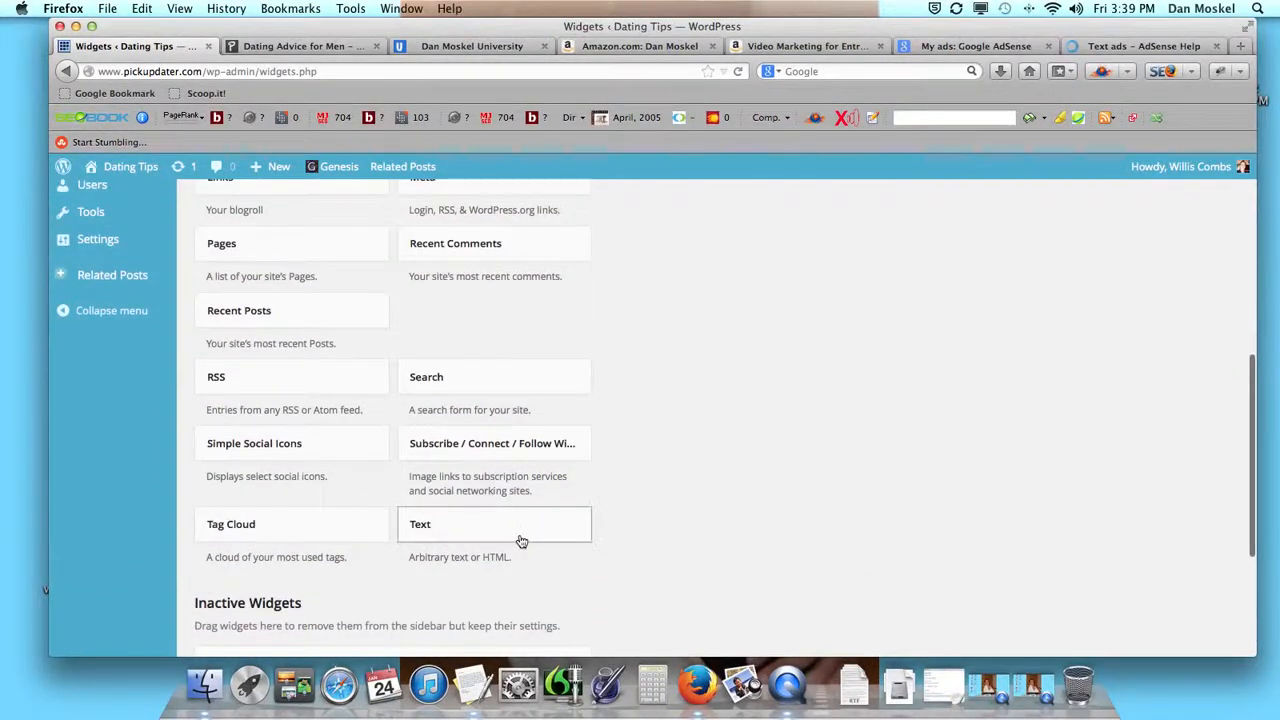
scroll(521, 541, "up", 8)
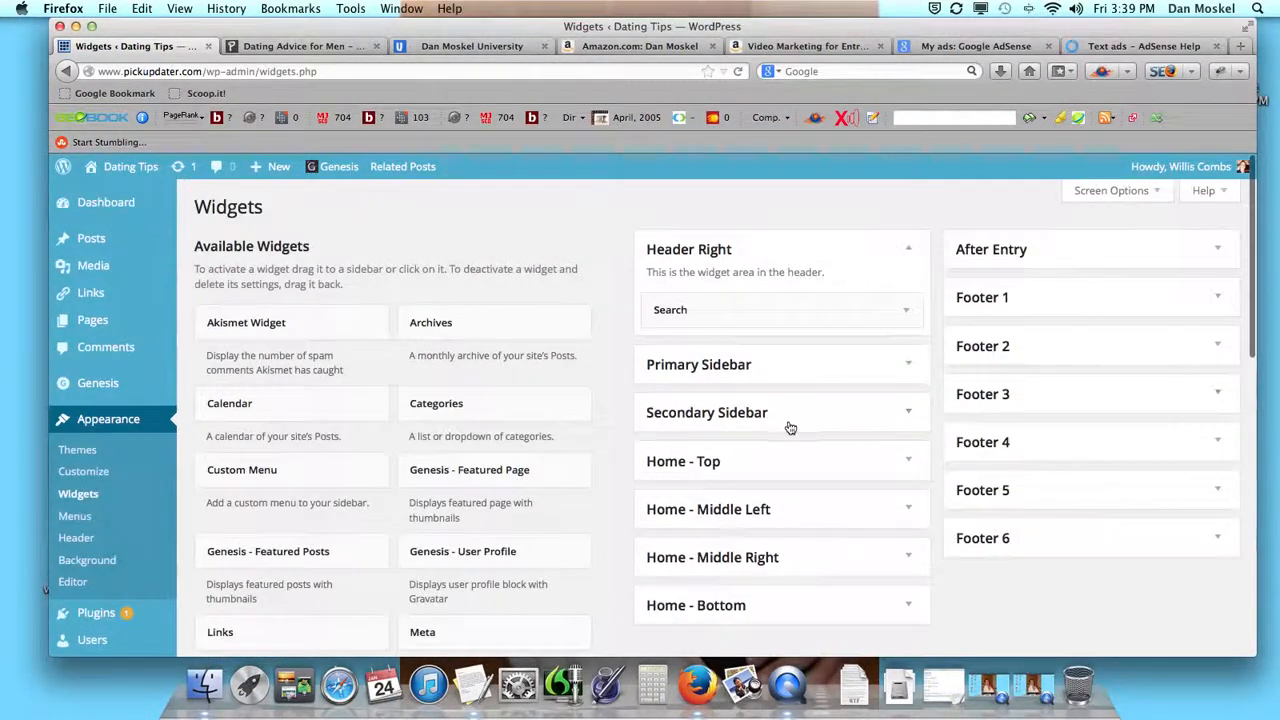
left_click(1227, 396)
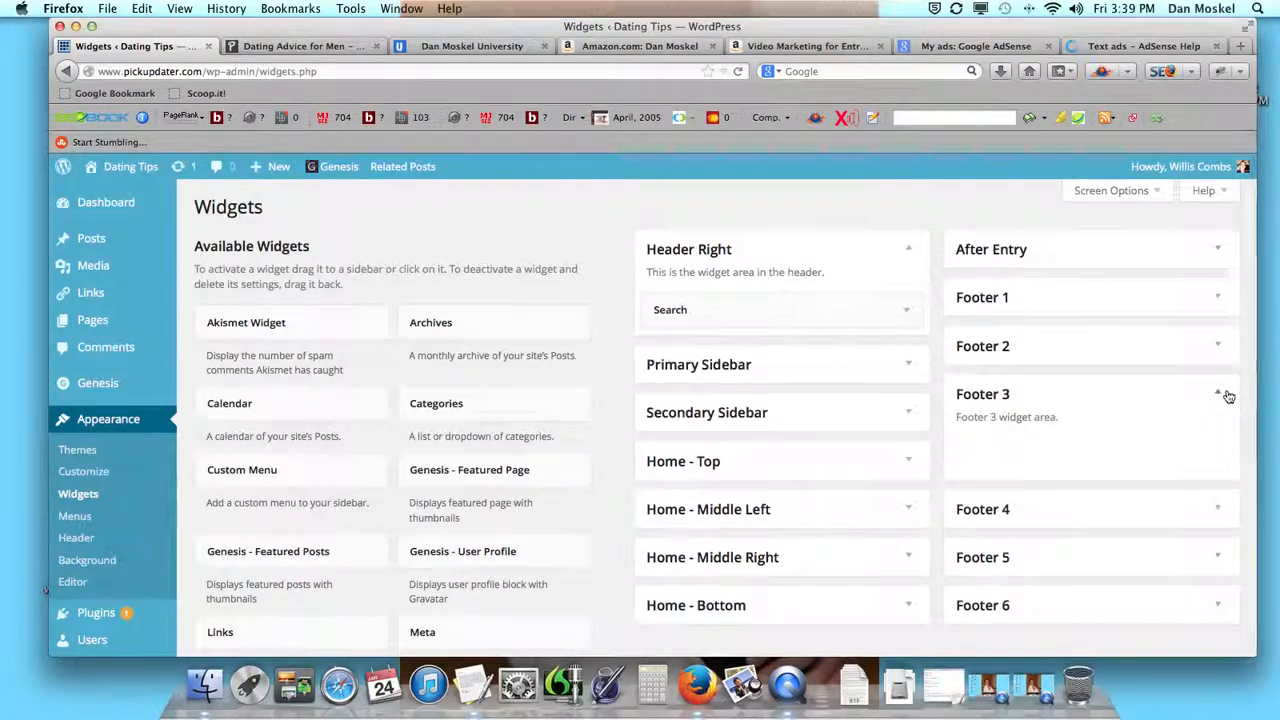
scroll(557, 547, "down", 10)
left_click_drag(557, 547, 1134, 443)
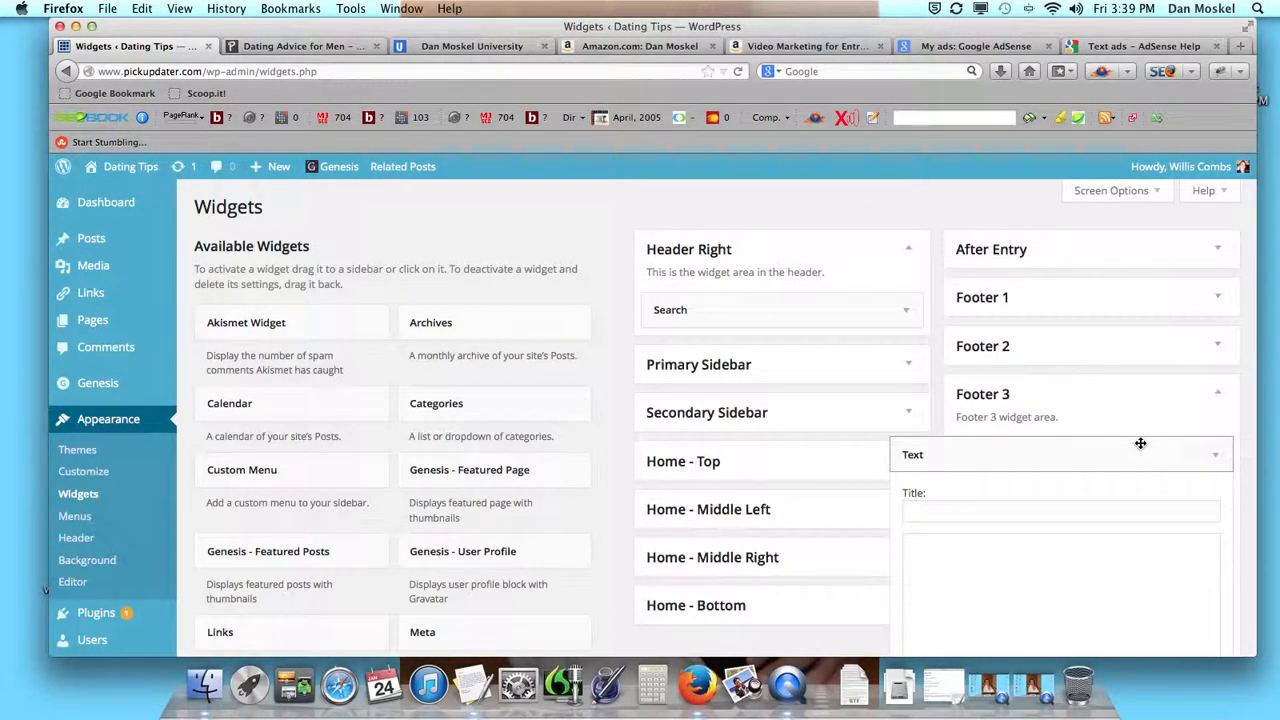
Paste the copied AdSense ad code into the Footer 3 Text widget's content and save the widget.
scroll(1110, 447, "down", 2)
left_click(1030, 438)
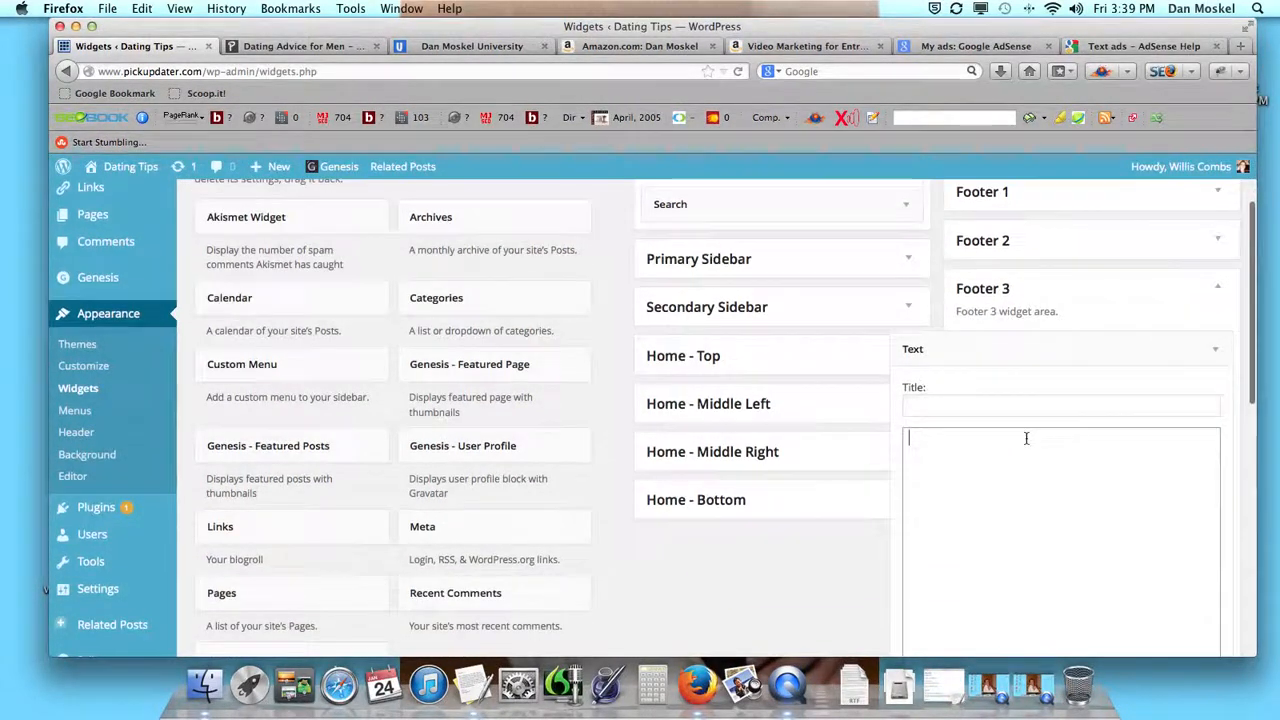
key("super+v")
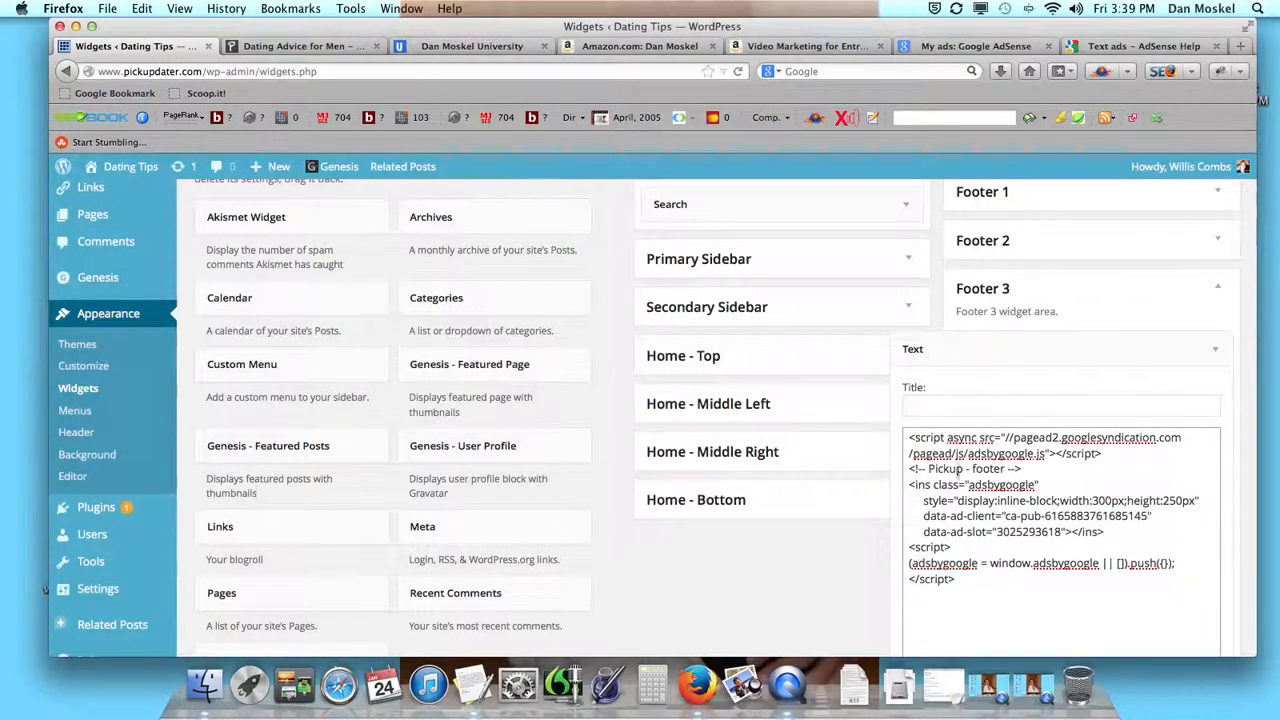
scroll(1115, 452, "down", 3)
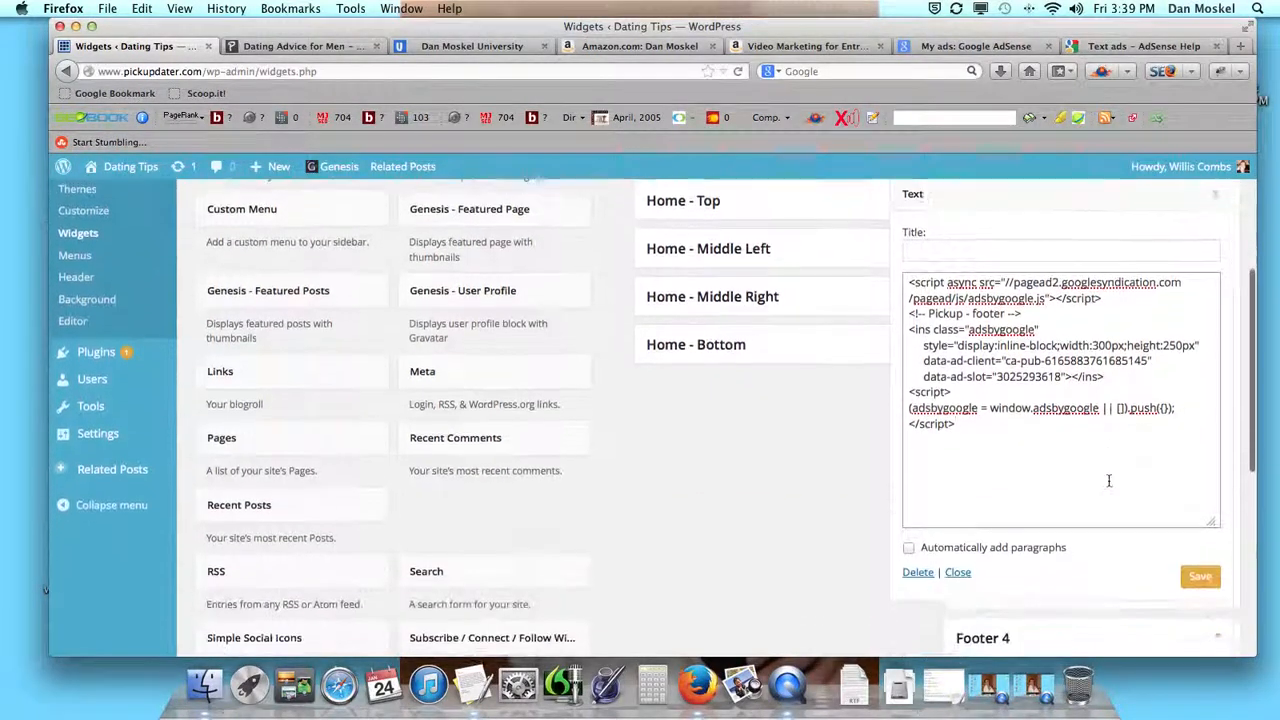
left_click(1194, 574)
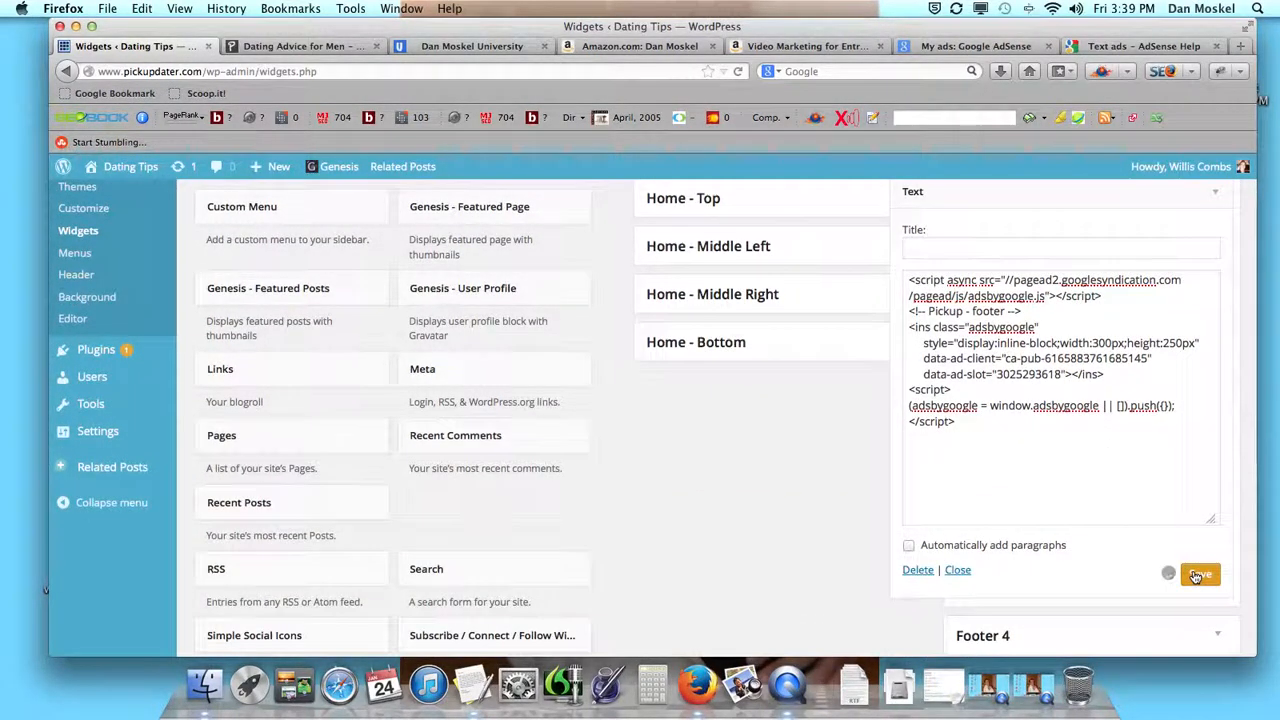
scroll(1197, 575, "up", 5)
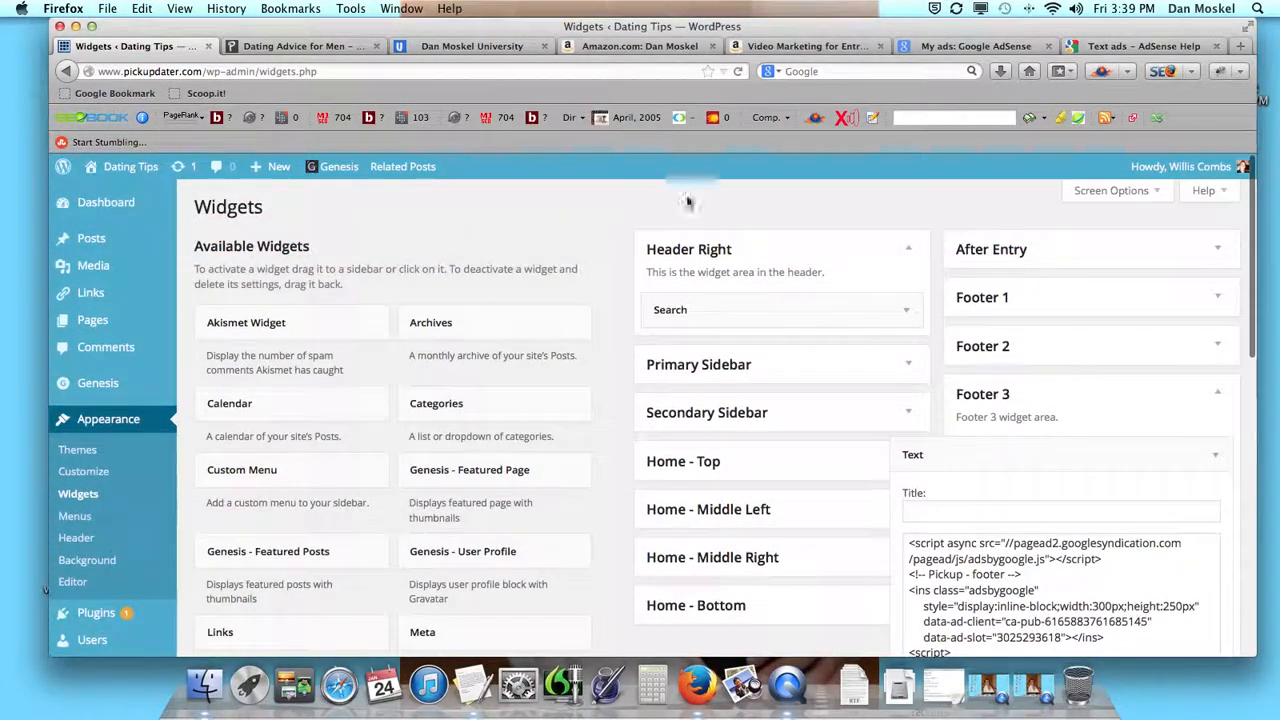
On the live site, go to the Men Dating Tips archive and open "Dating Advice for Men – The 3 Most Common Mistakes".
left_click(297, 47)
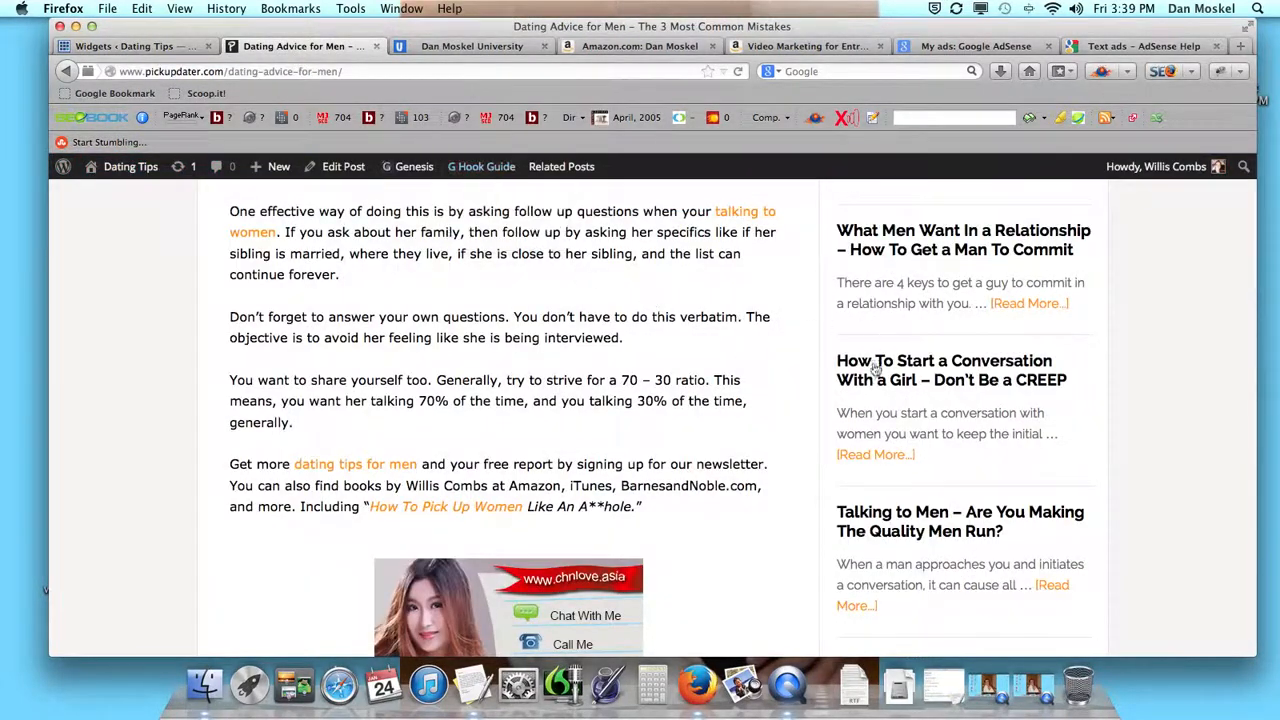
scroll(880, 475, "down", 4)
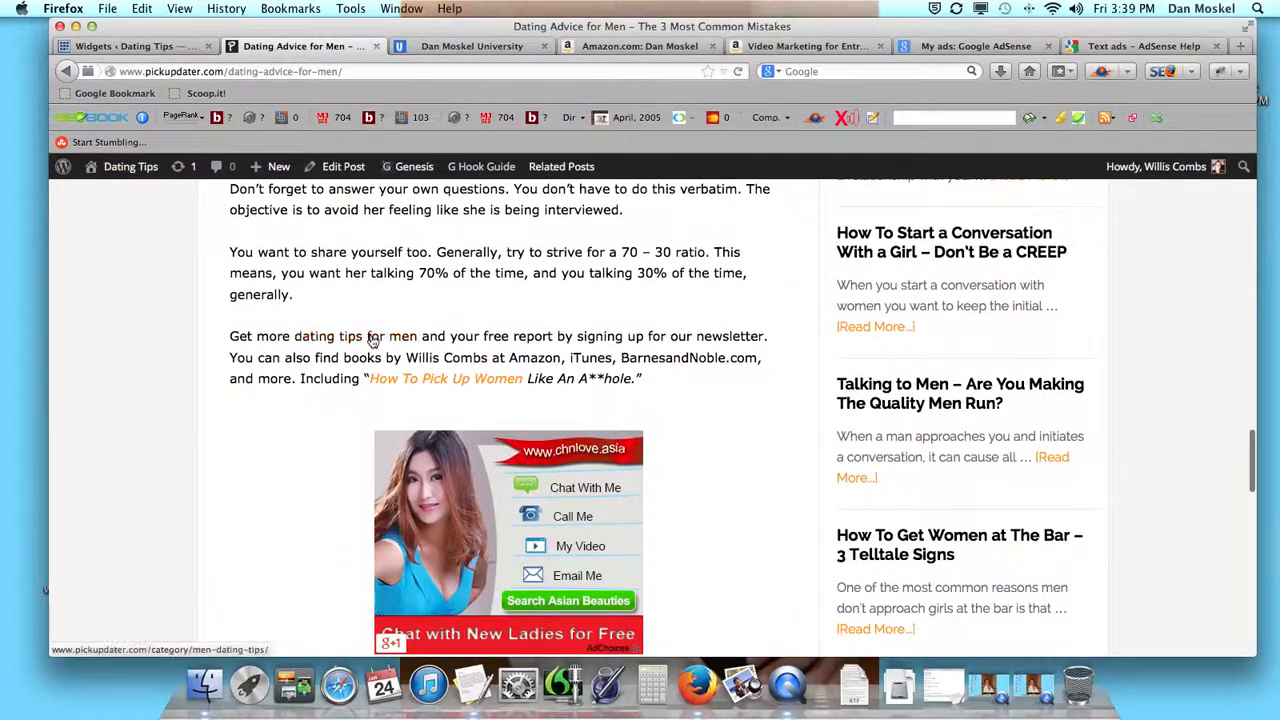
left_click(372, 340)
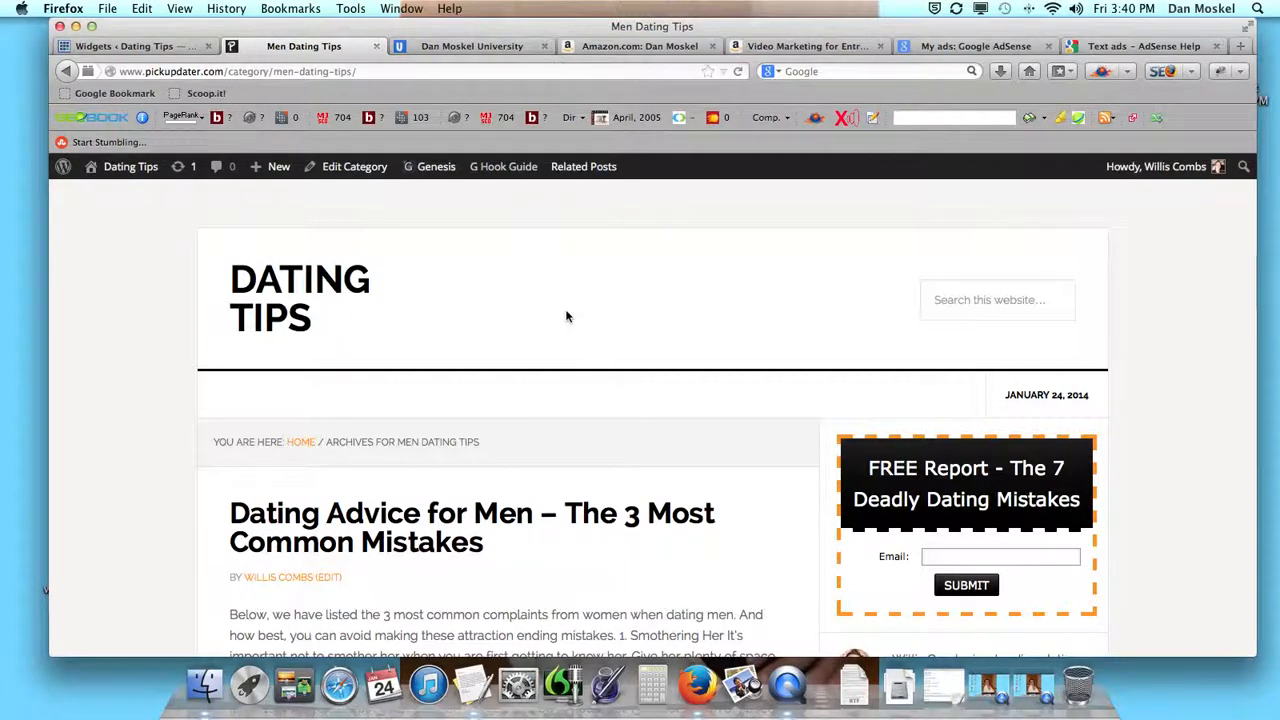
scroll(421, 396, "down", 4)
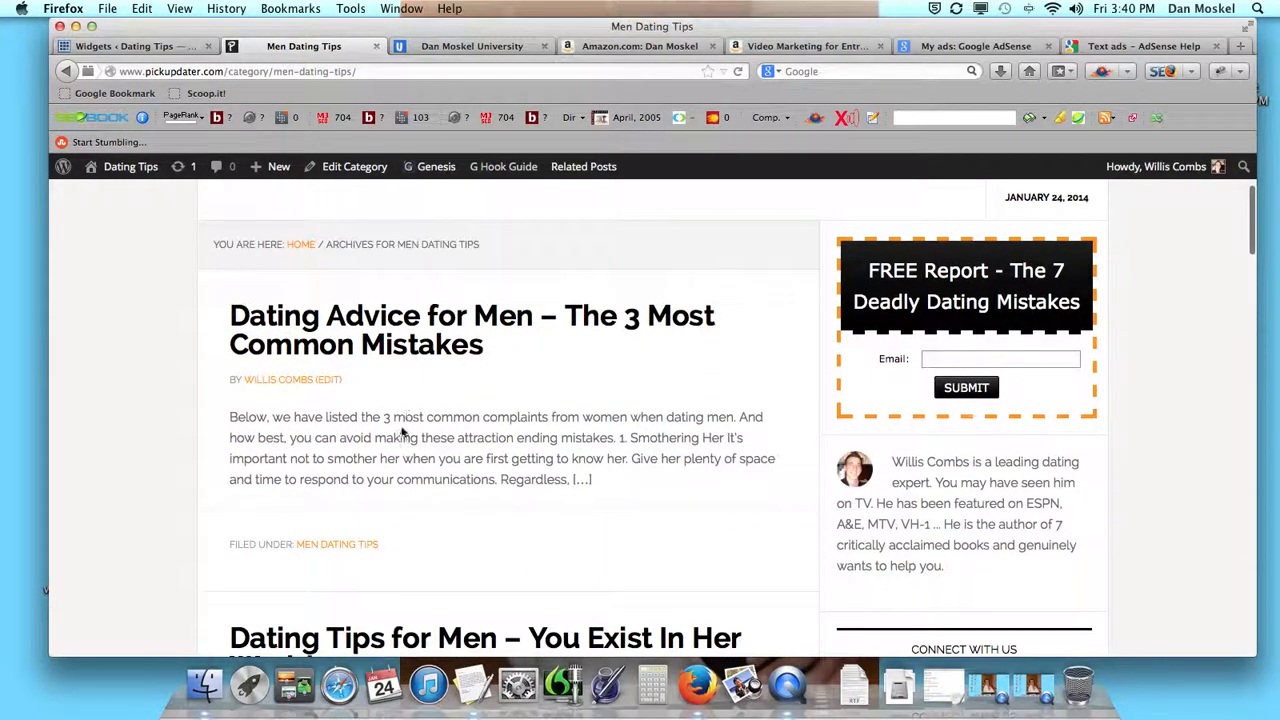
left_click(416, 342)
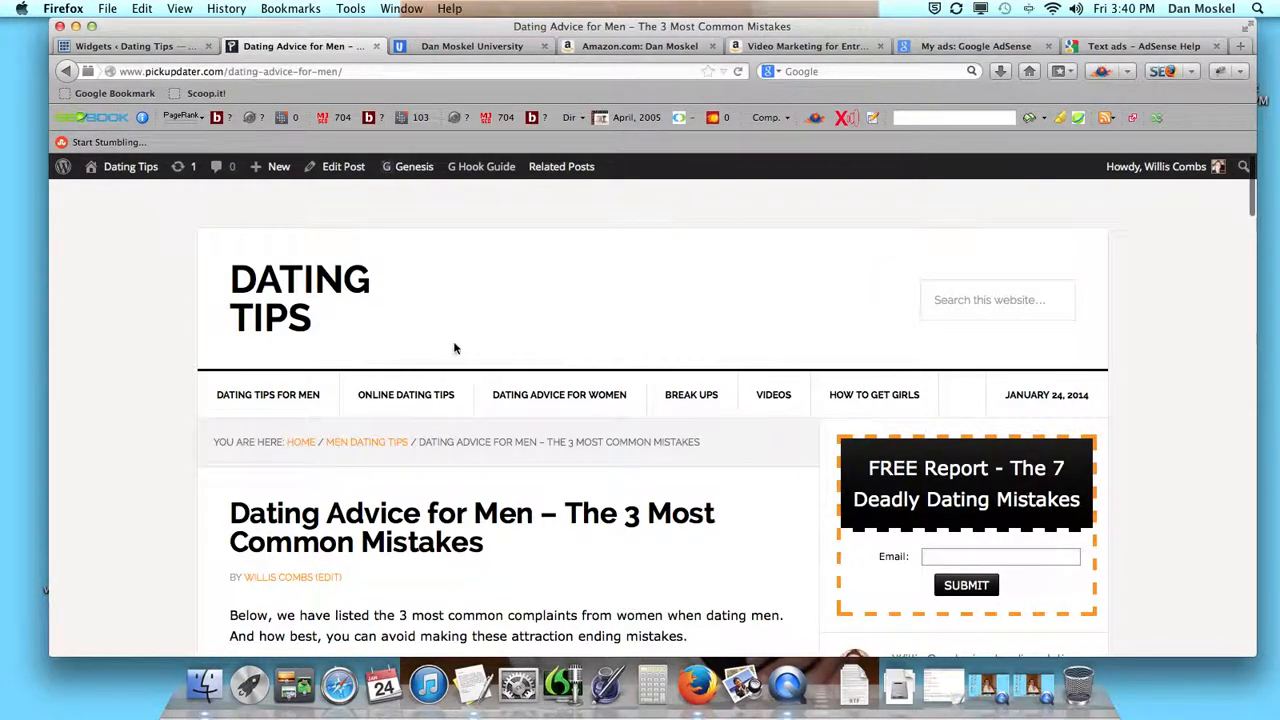
Check the article's footer for the new ad and reload the page.
scroll(460, 375, "down", 1)
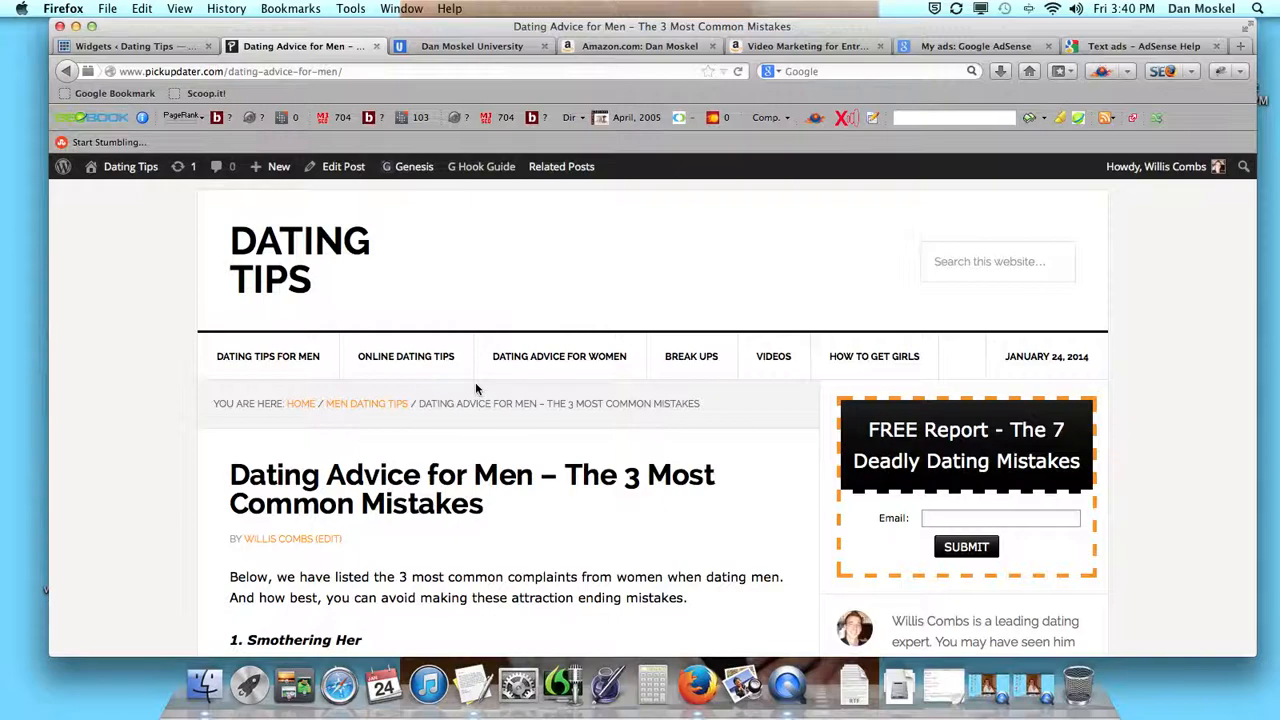
scroll(510, 380, "down", 5)
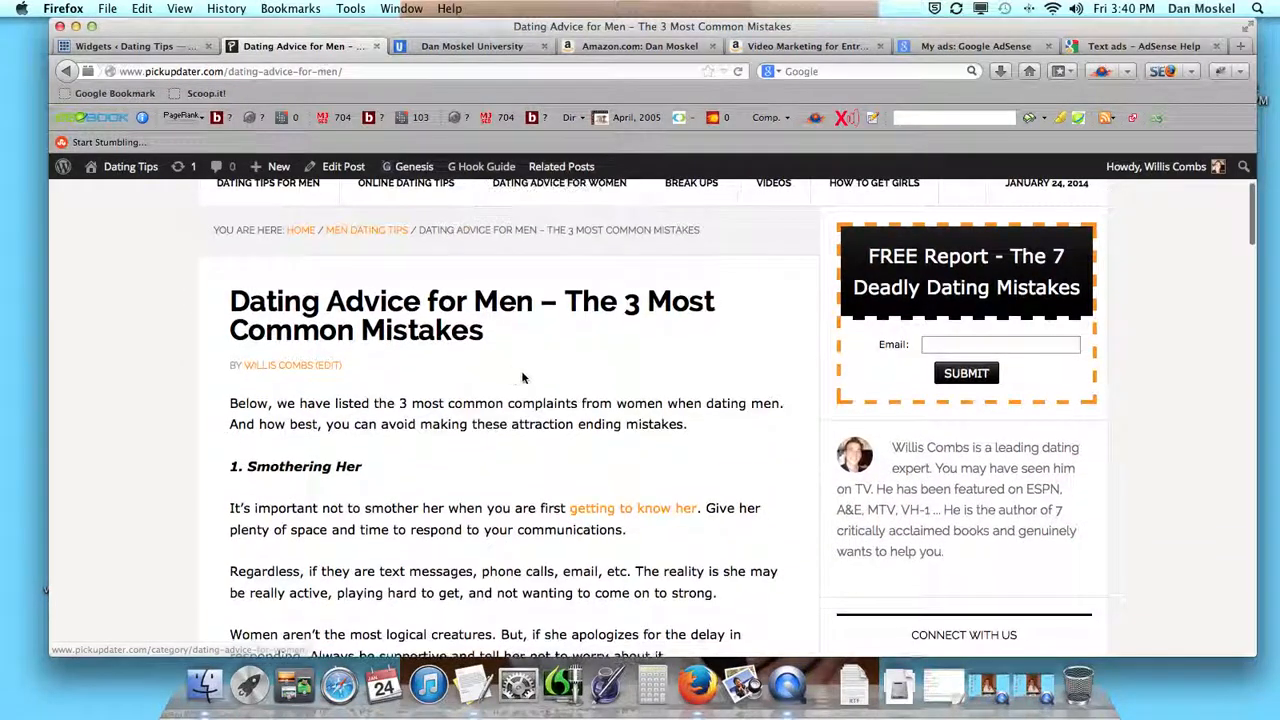
scroll(522, 377, "down", 10)
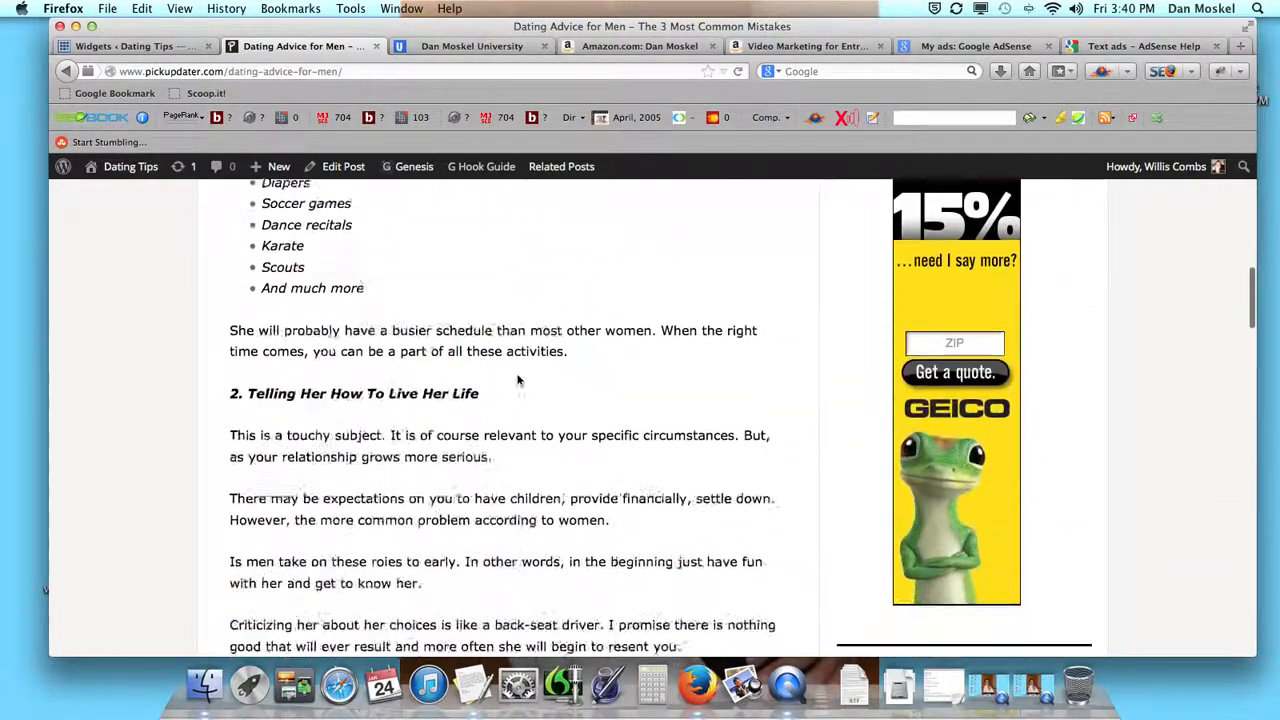
scroll(655, 390, "down", 20)
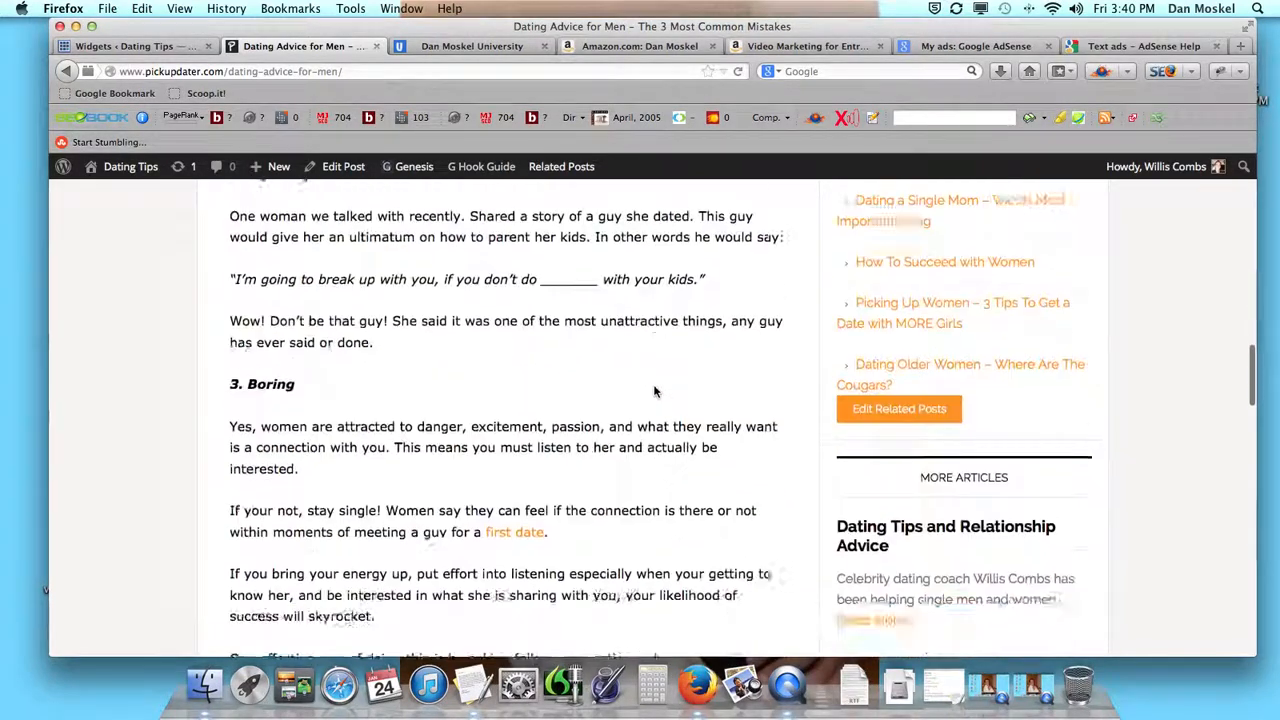
scroll(657, 397, "down", 10)
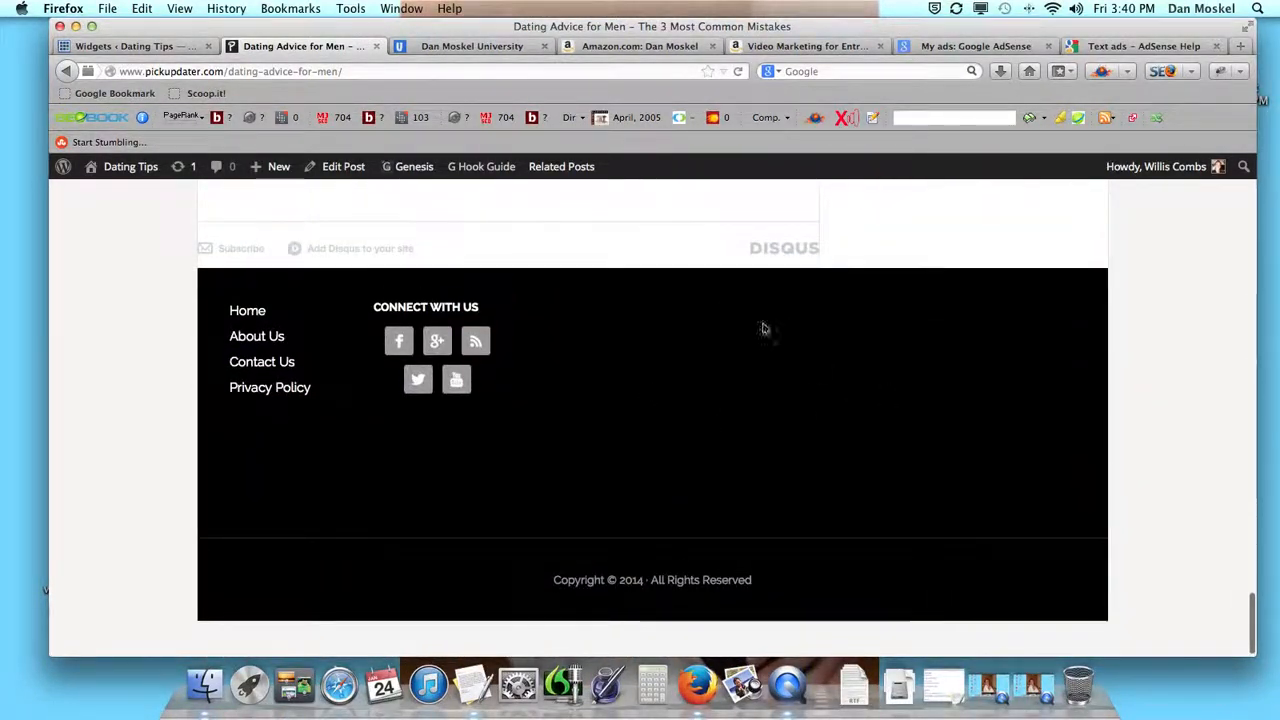
left_click(738, 72)
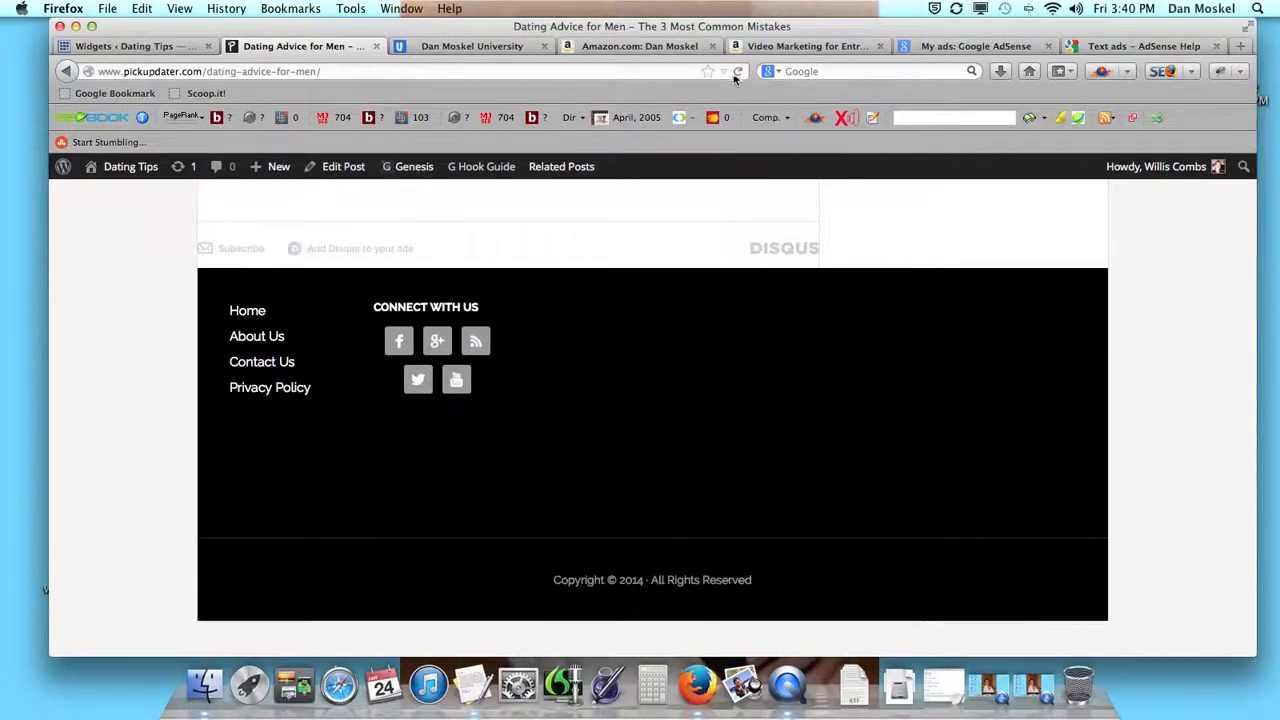
Open the related article "Picking Up Women – 3 Tips To Get a Date with MORE Girls" and check its footer for the ad.
scroll(686, 249, "up", 15)
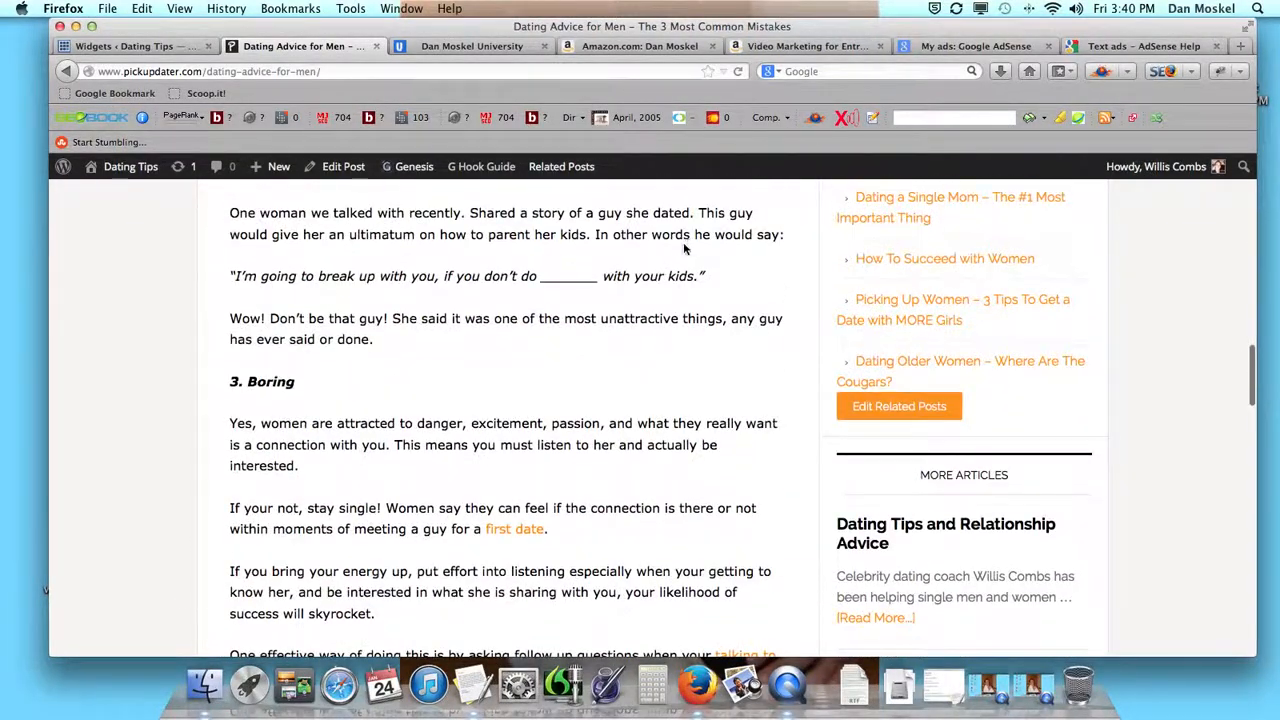
scroll(686, 249, "up", 2)
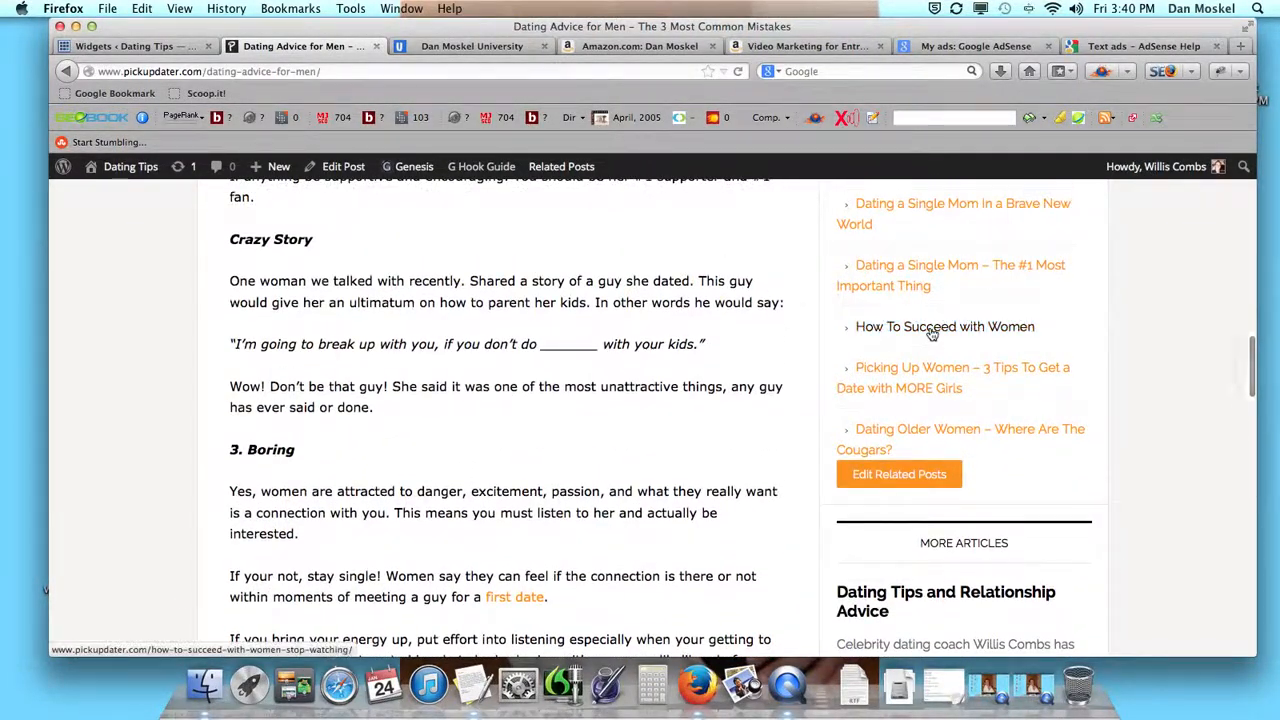
left_click(918, 371)
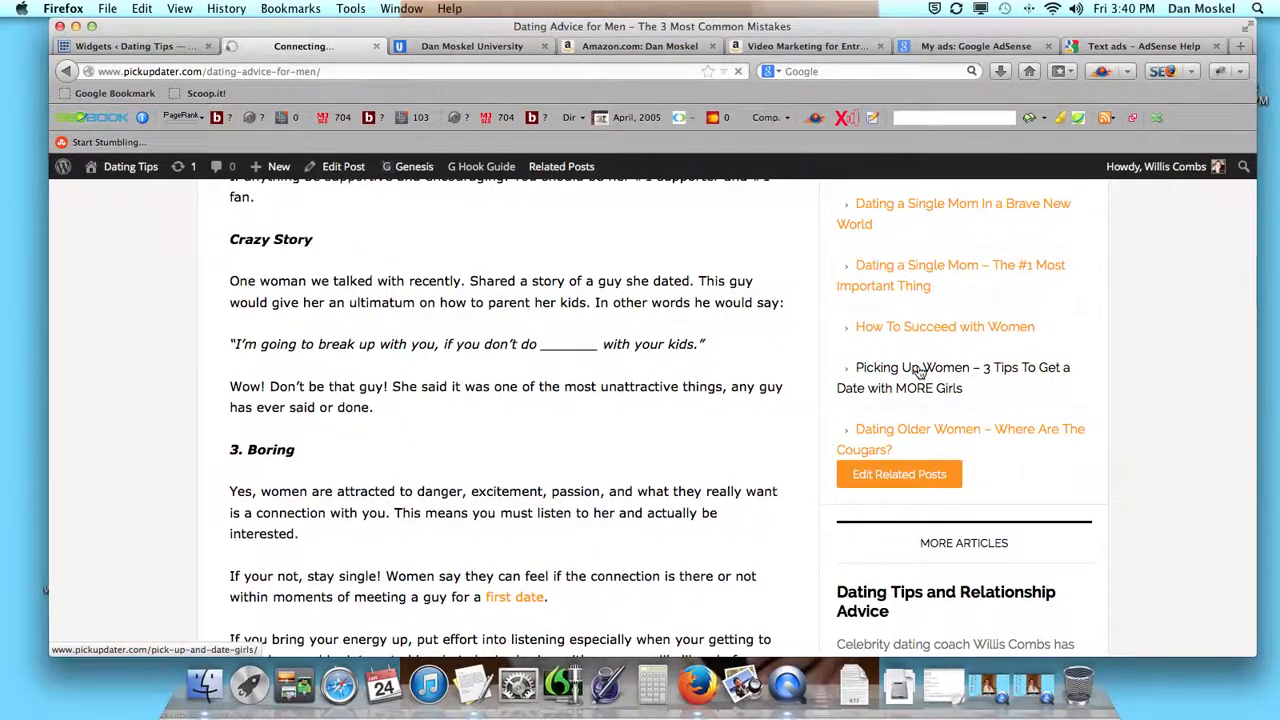
scroll(849, 353, "down", 15)
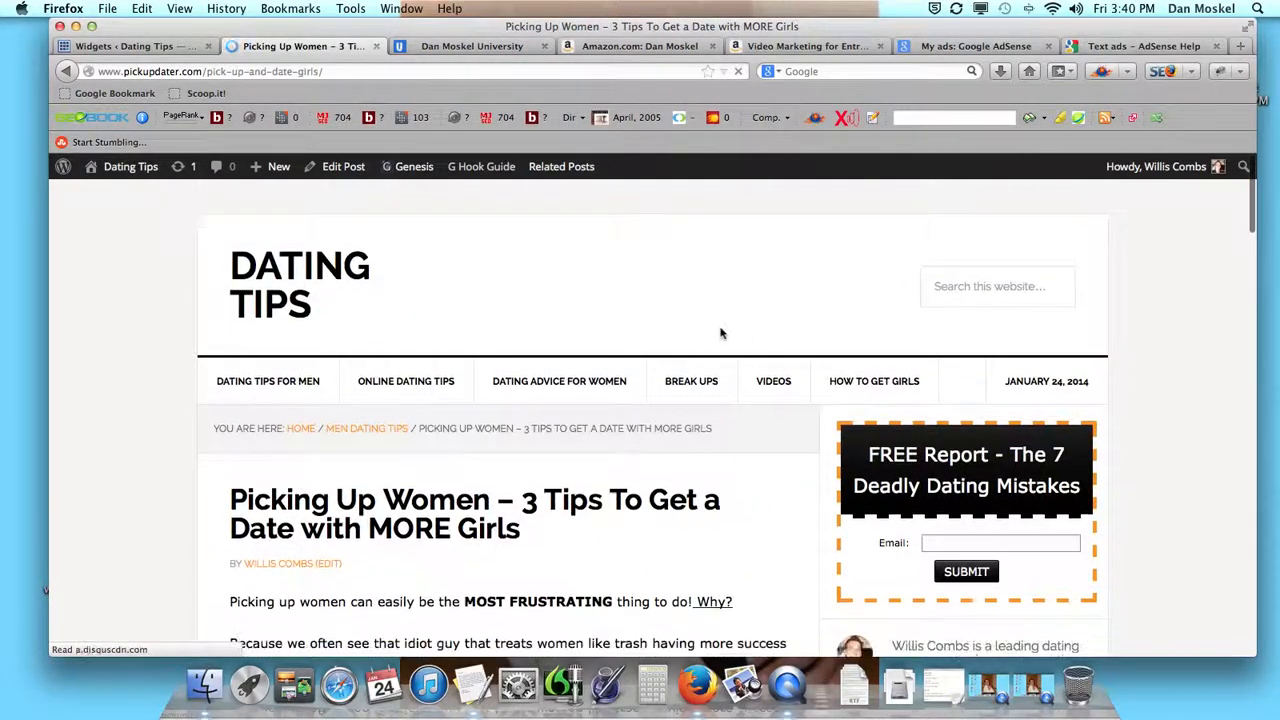
scroll(722, 333, "down", 10)
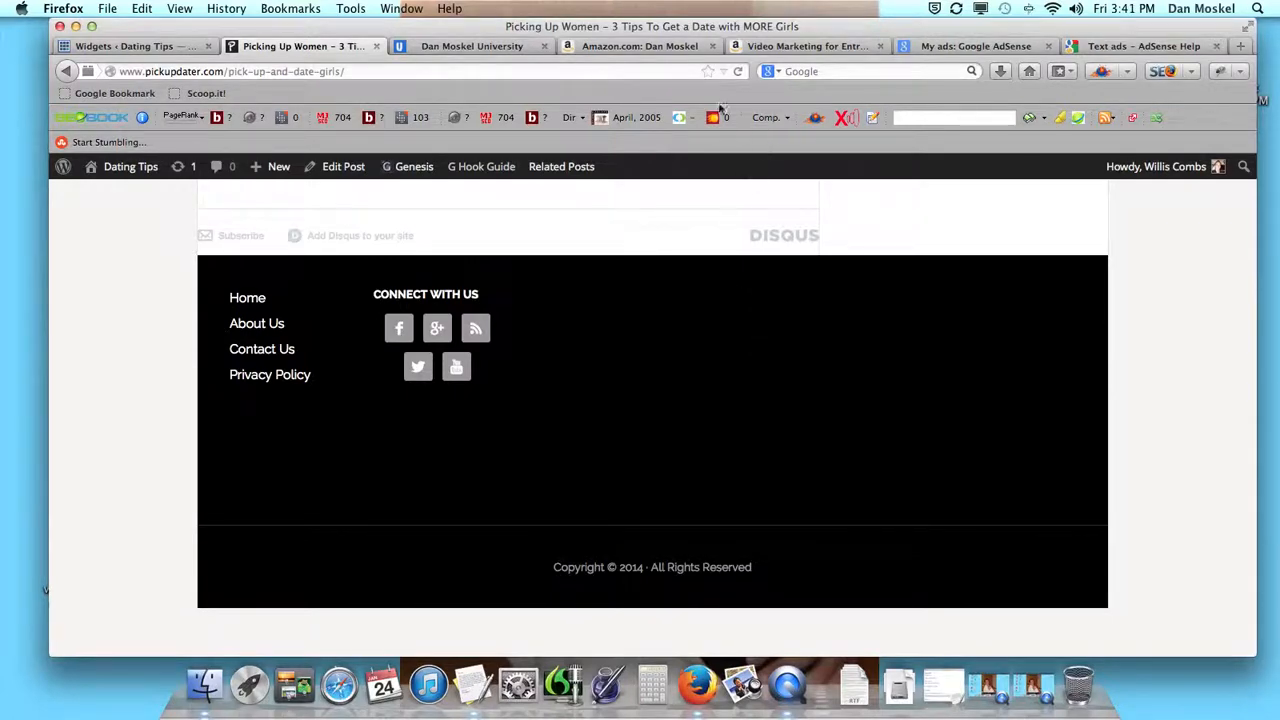
View the author's website, the Amazon search results for his books and the "Video Marketing for Entrepreneurs" book page, and return to the website.
left_click(470, 46)
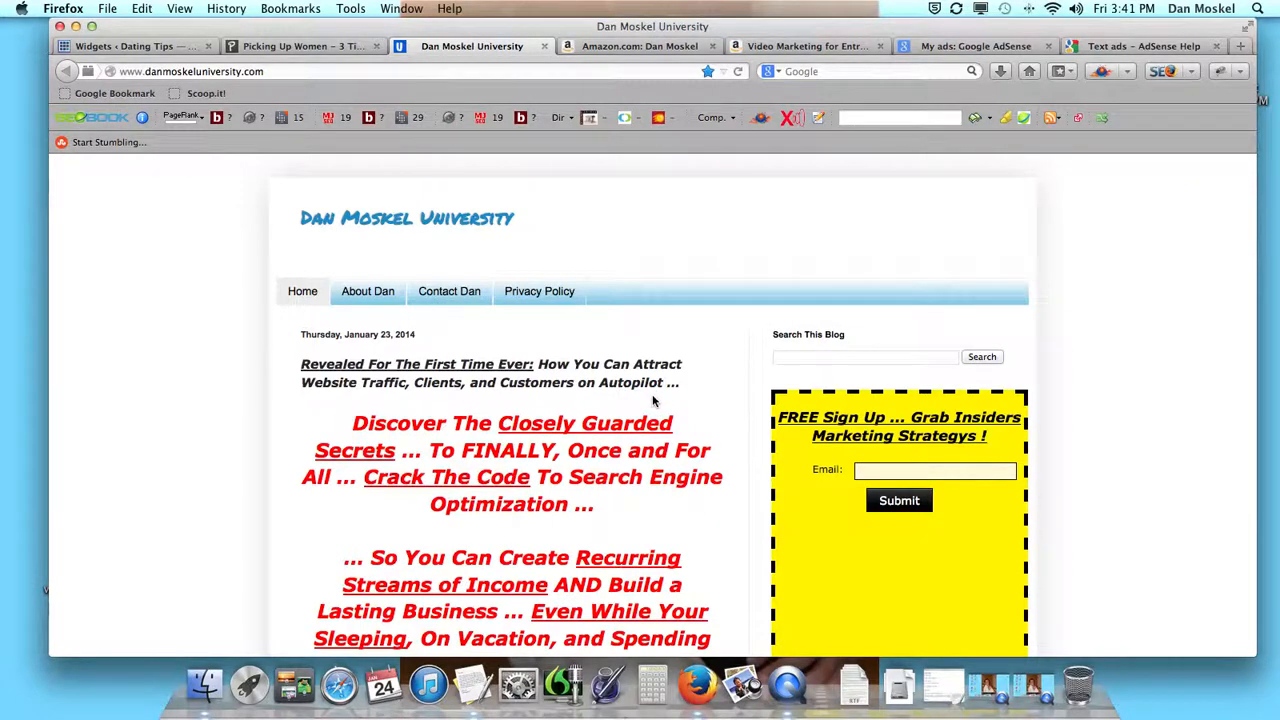
scroll(652, 400, "down", 2)
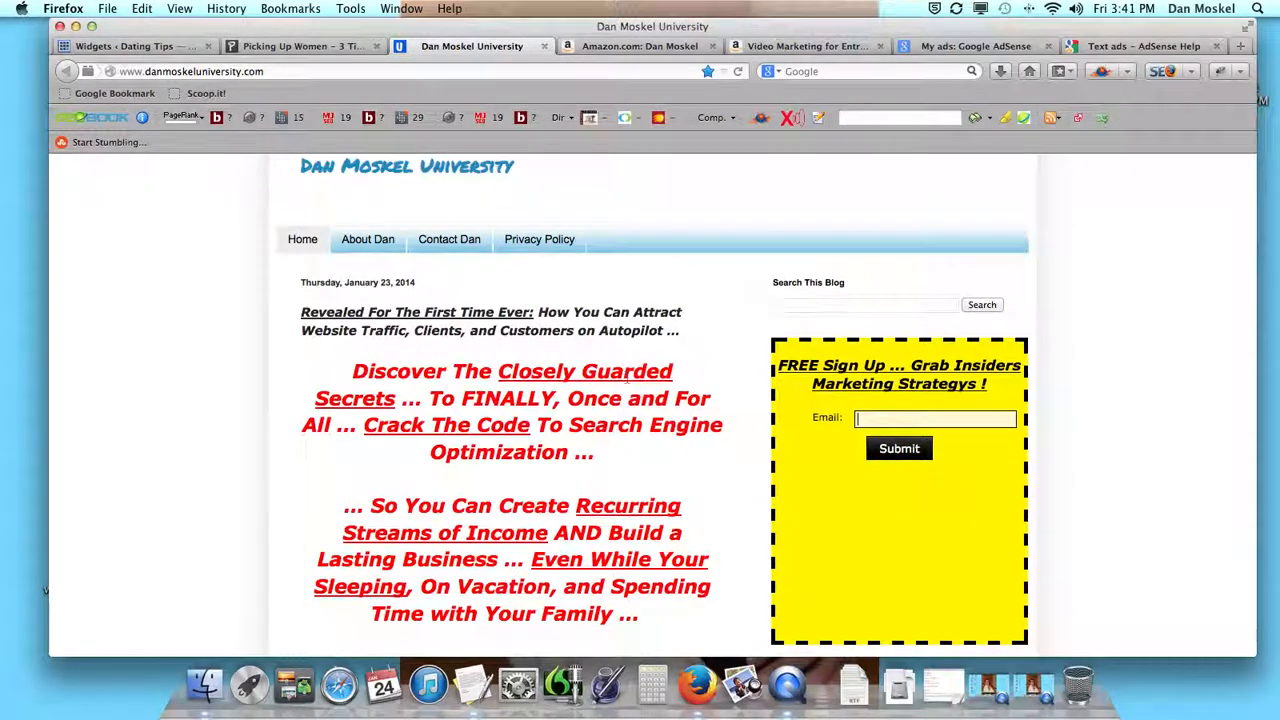
scroll(640, 395, "up", 1)
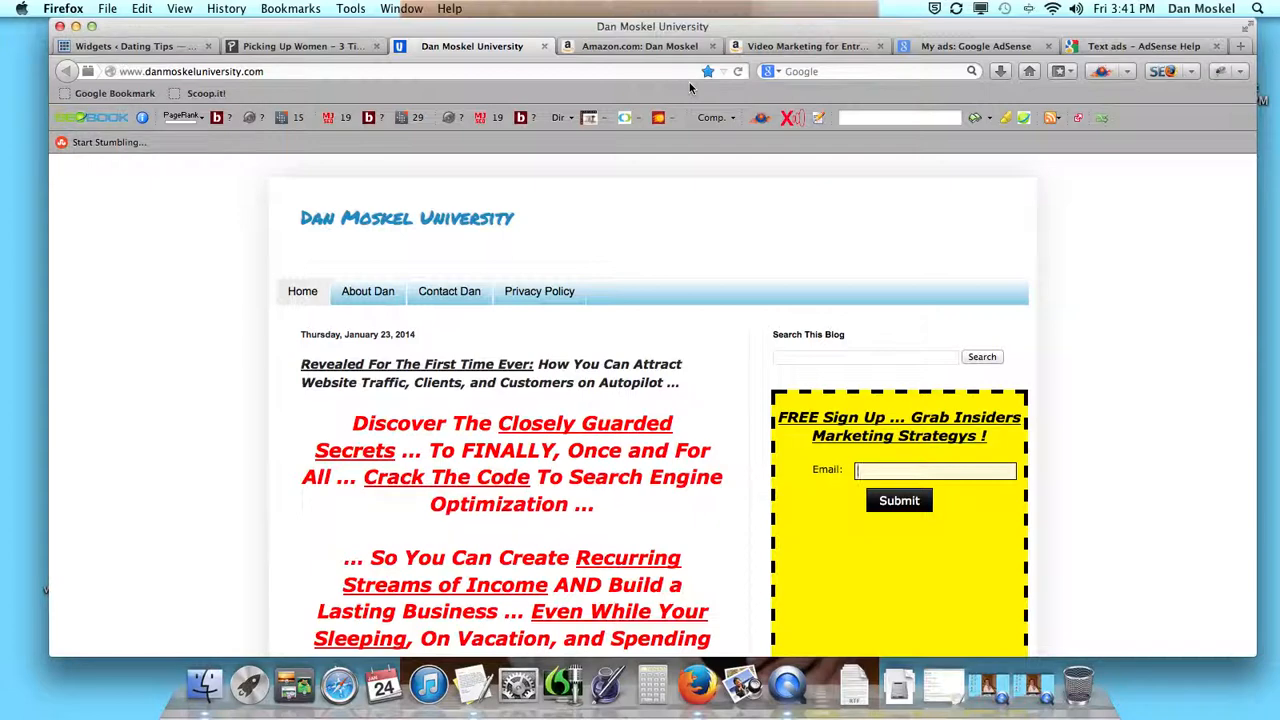
left_click(675, 50)
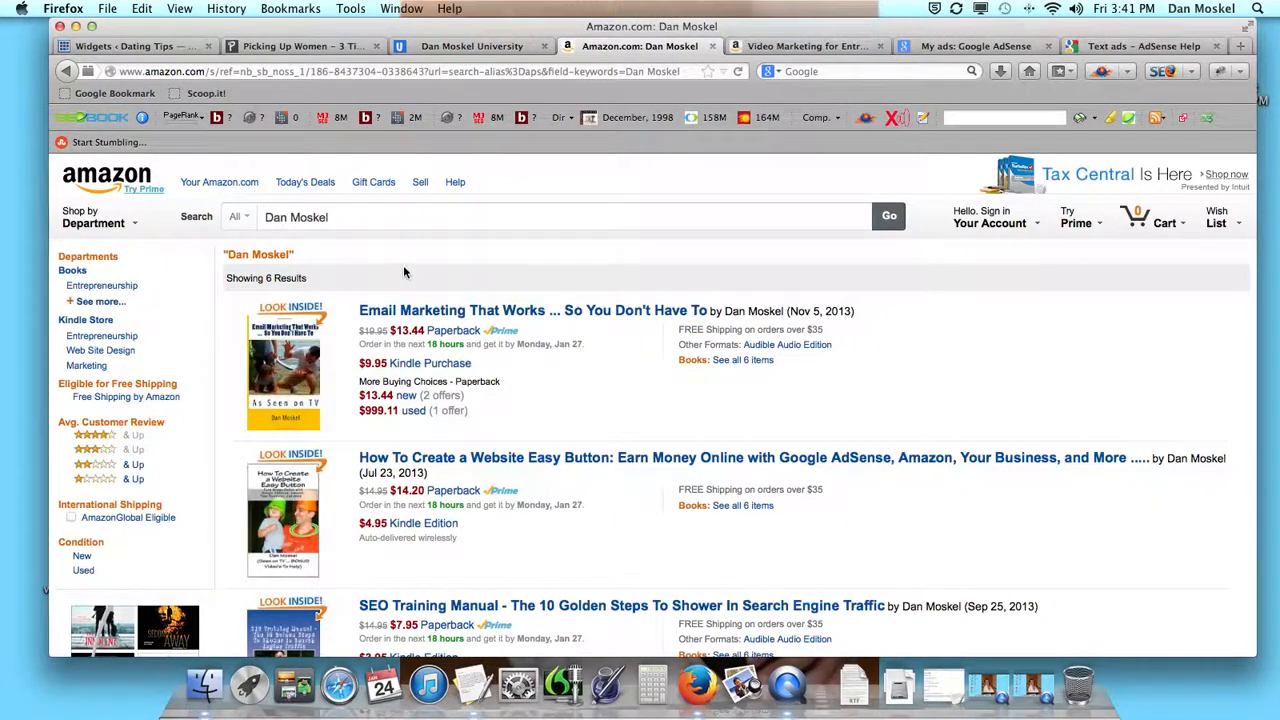
left_click(800, 47)
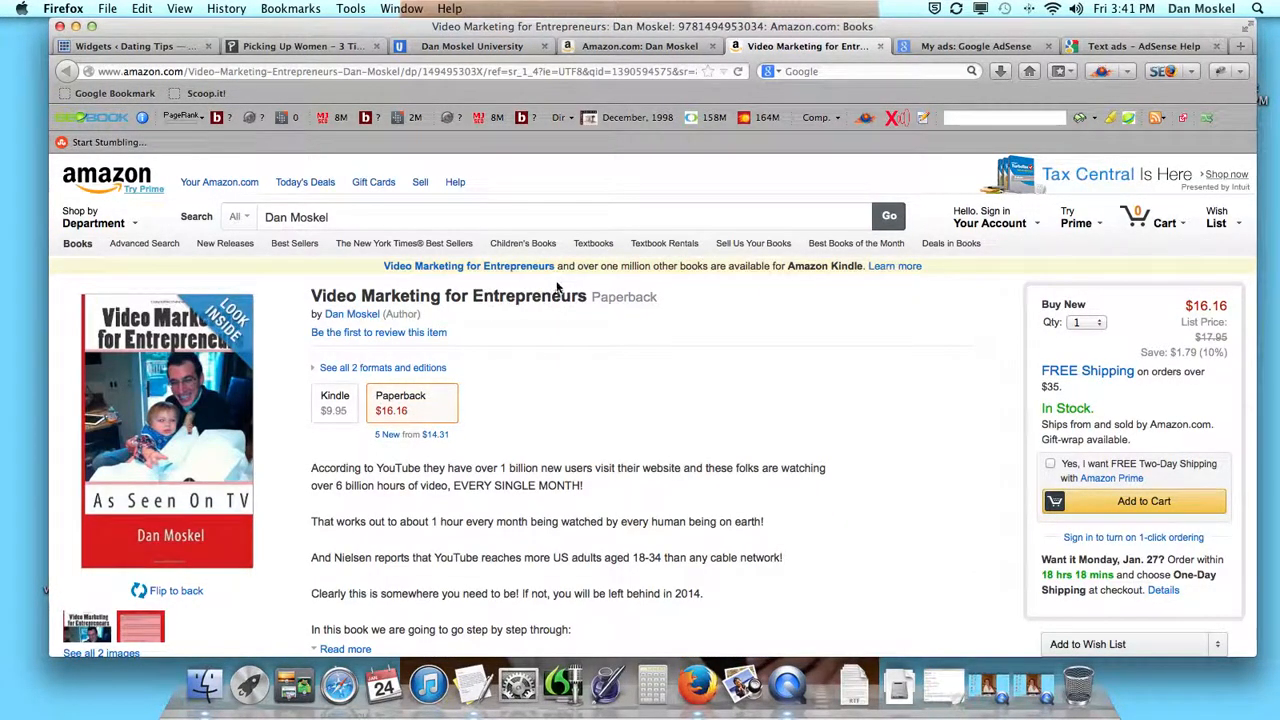
left_click(467, 50)
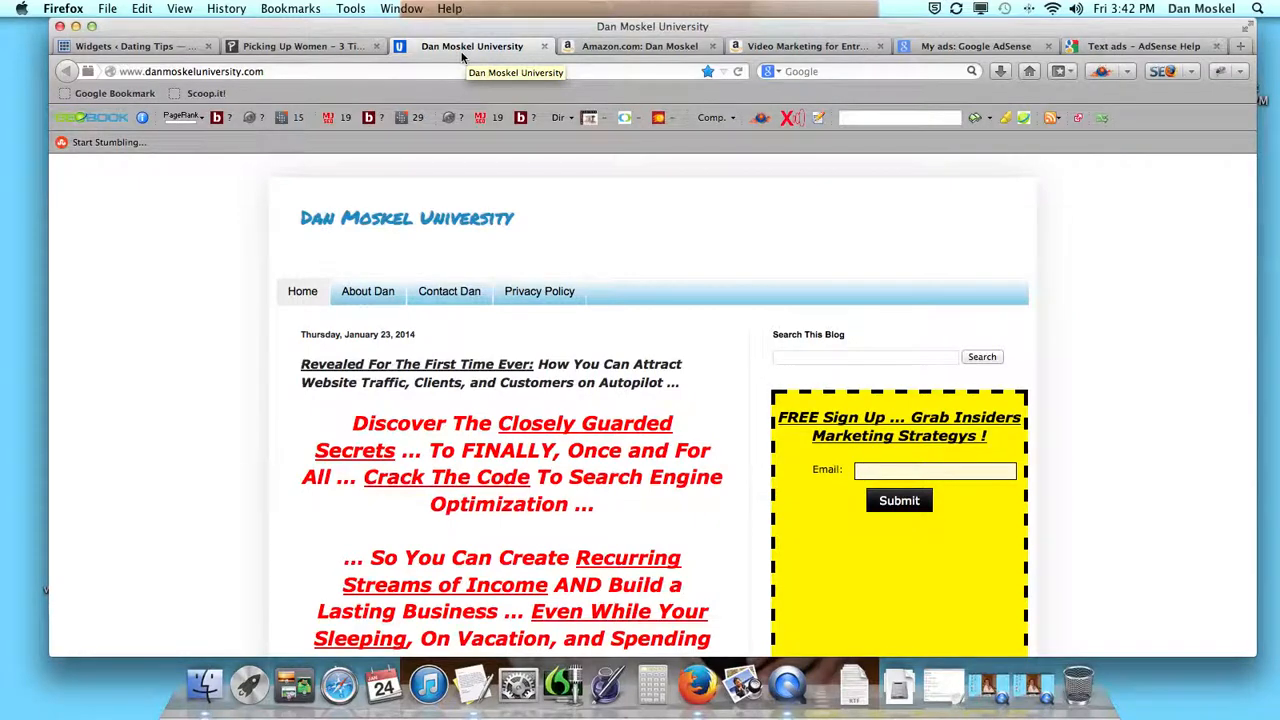
Reload the "Picking Up Women" article to recheck its footer for the ad, and switch back to the author's website.
left_click(348, 47)
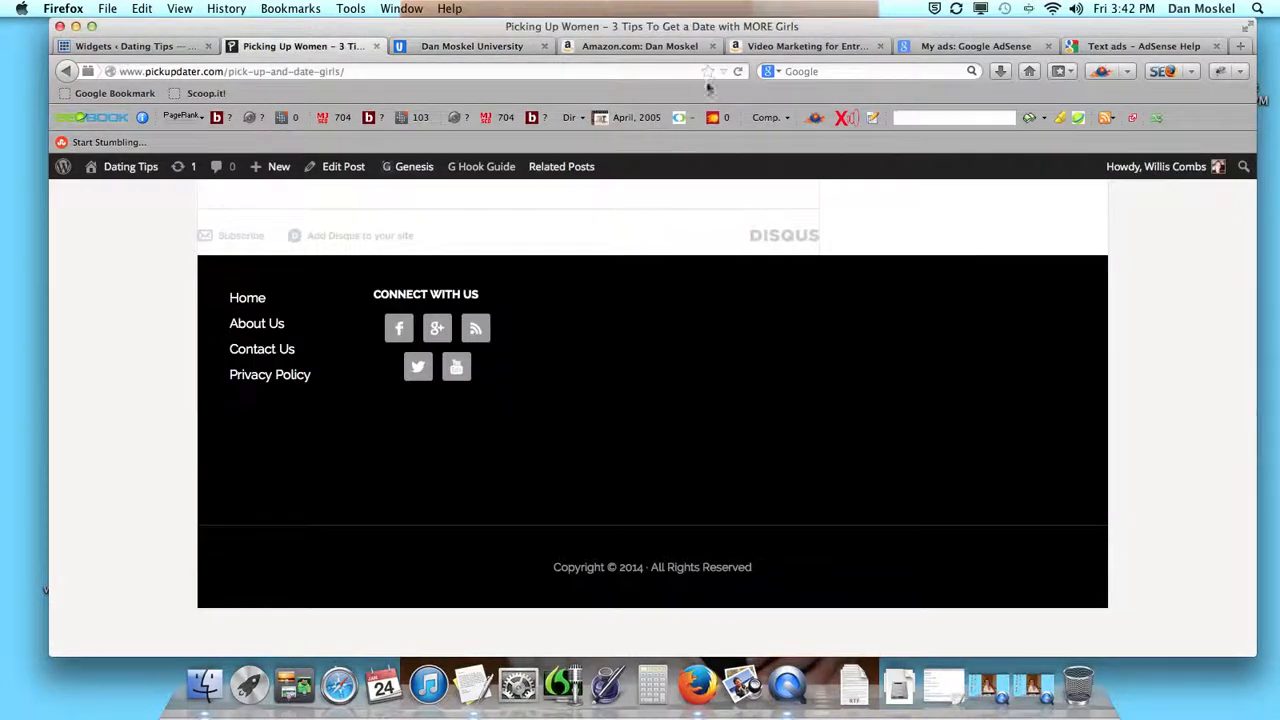
left_click(738, 72)
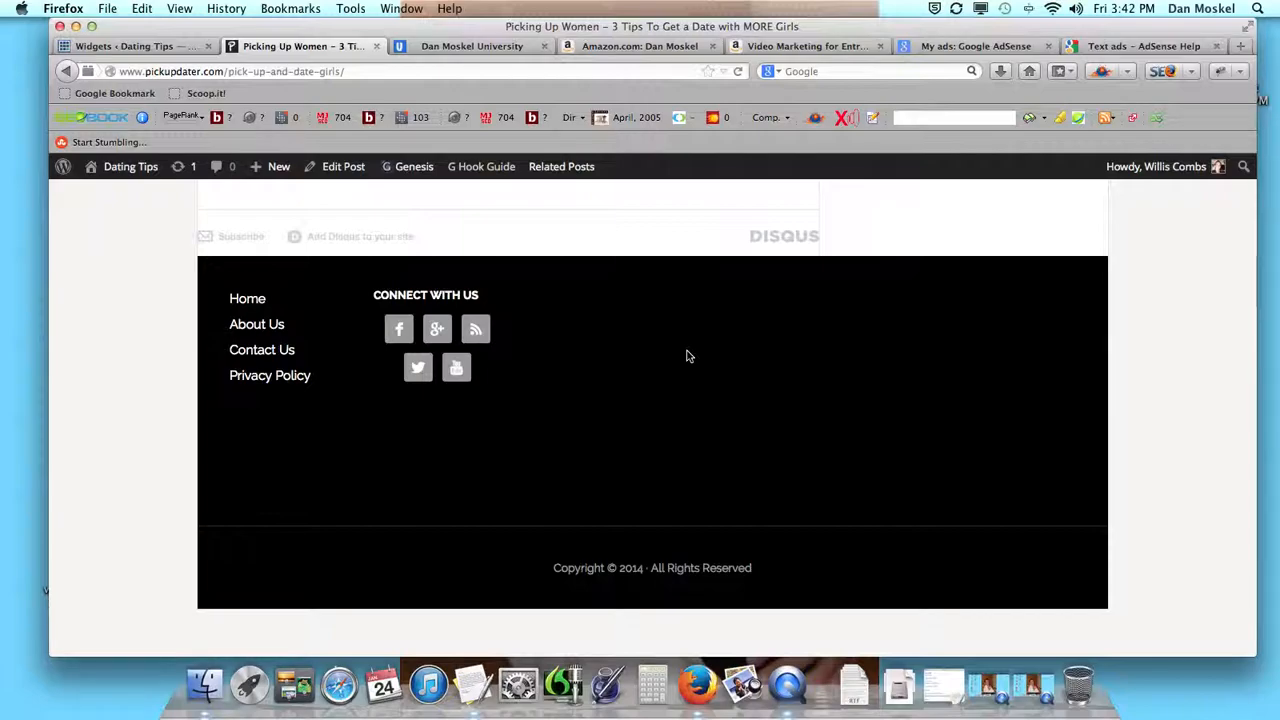
scroll(686, 356, "up", 10)
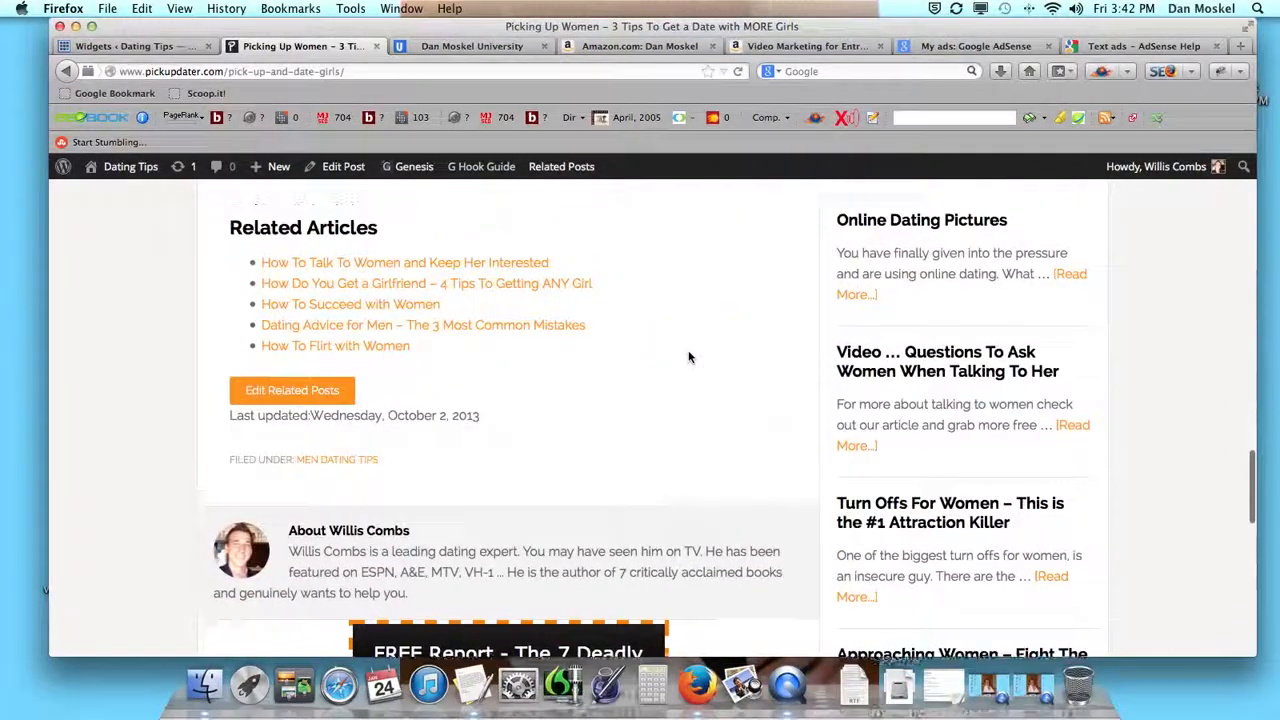
scroll(688, 355, "up", 15)
left_click(489, 50)
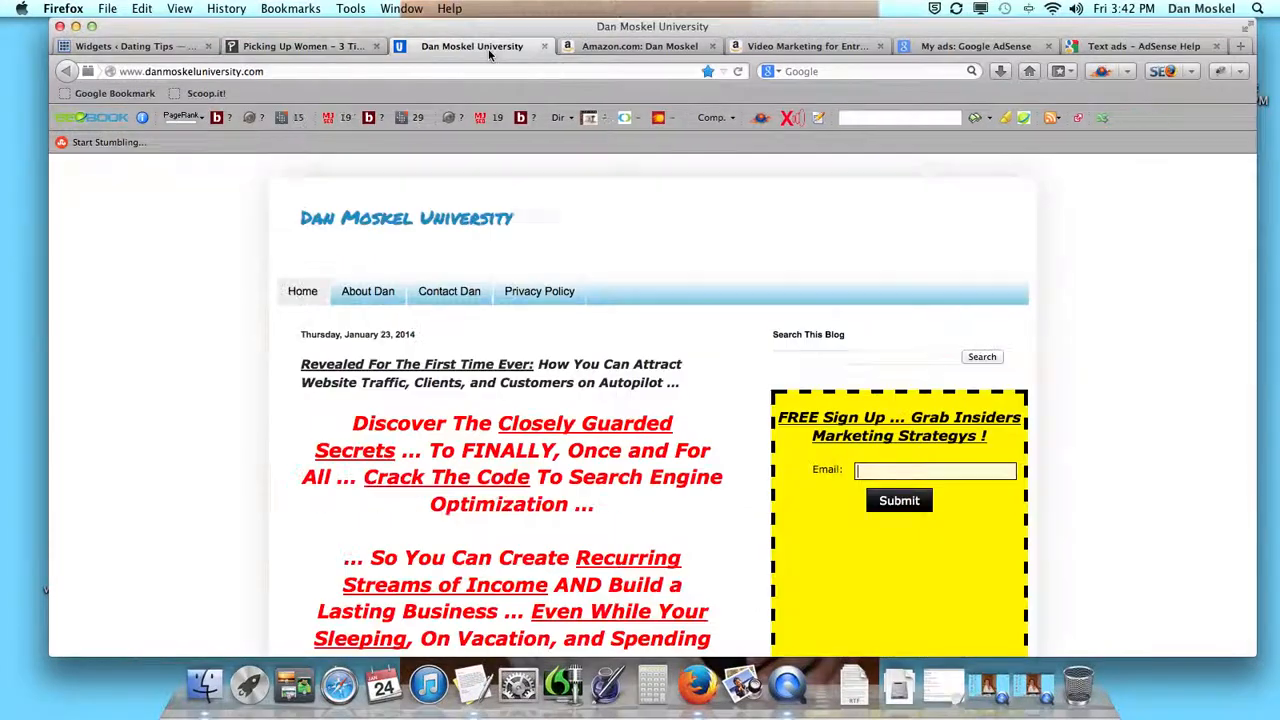